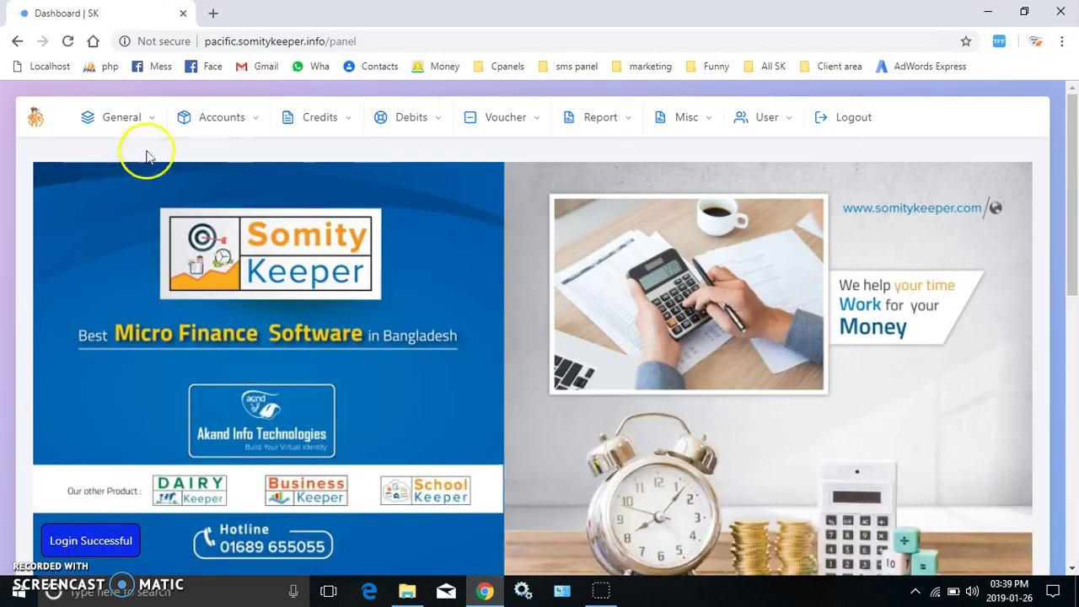
# - View the DPS scheme list and the list of all DPS accounts
pyautogui.click(131, 110)
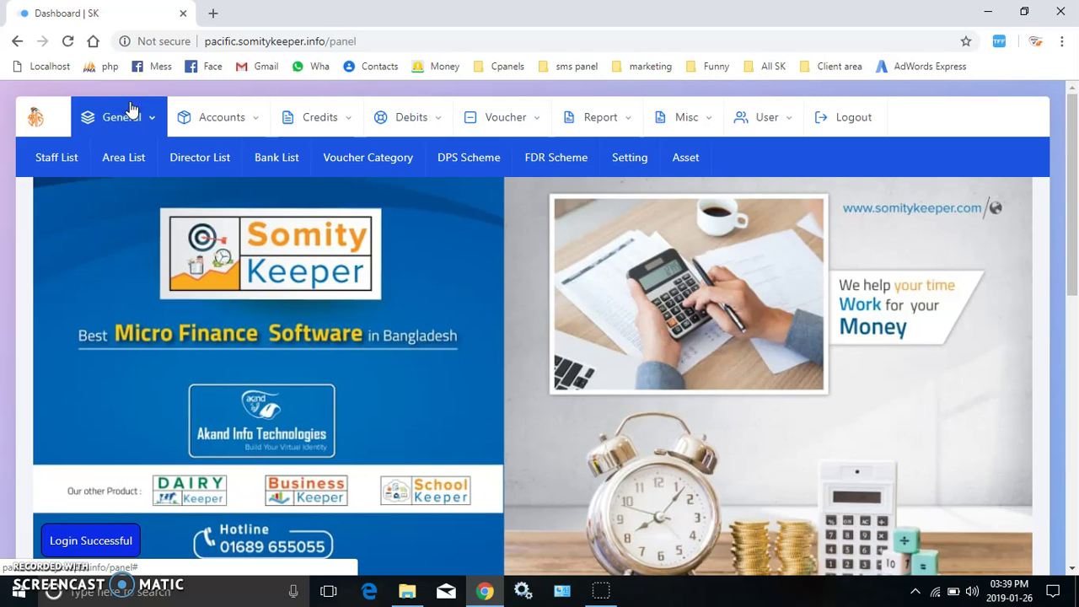
pyautogui.click(468, 163)
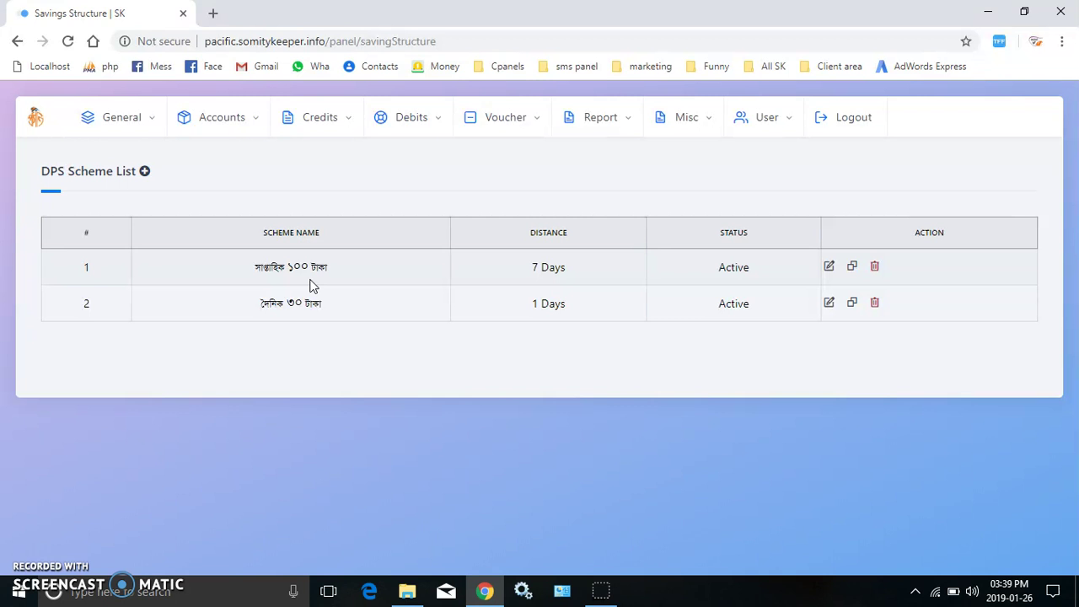
pyautogui.click(241, 128)
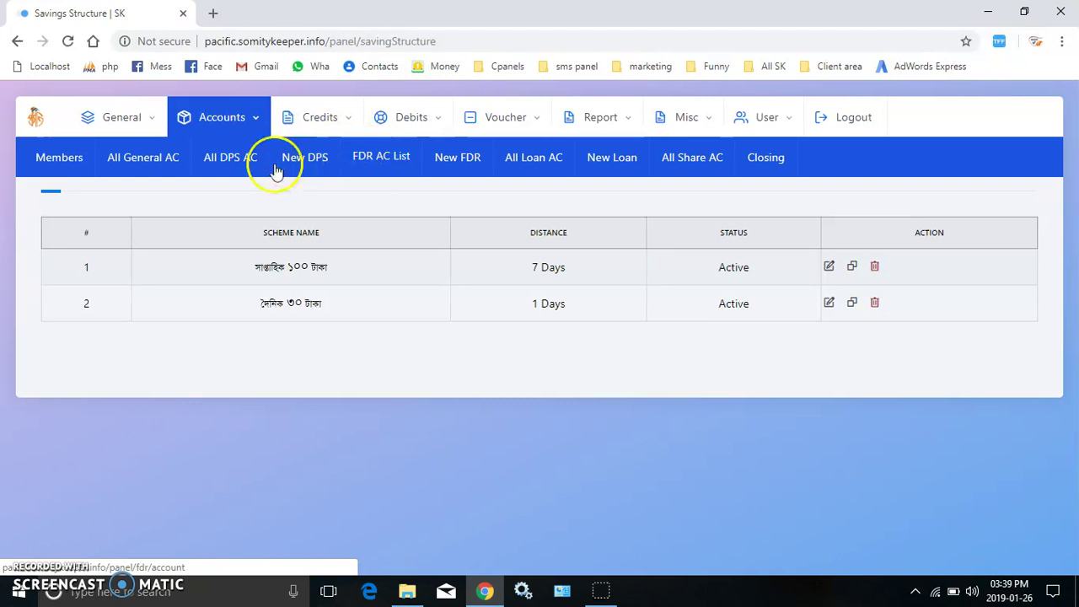
pyautogui.click(237, 163)
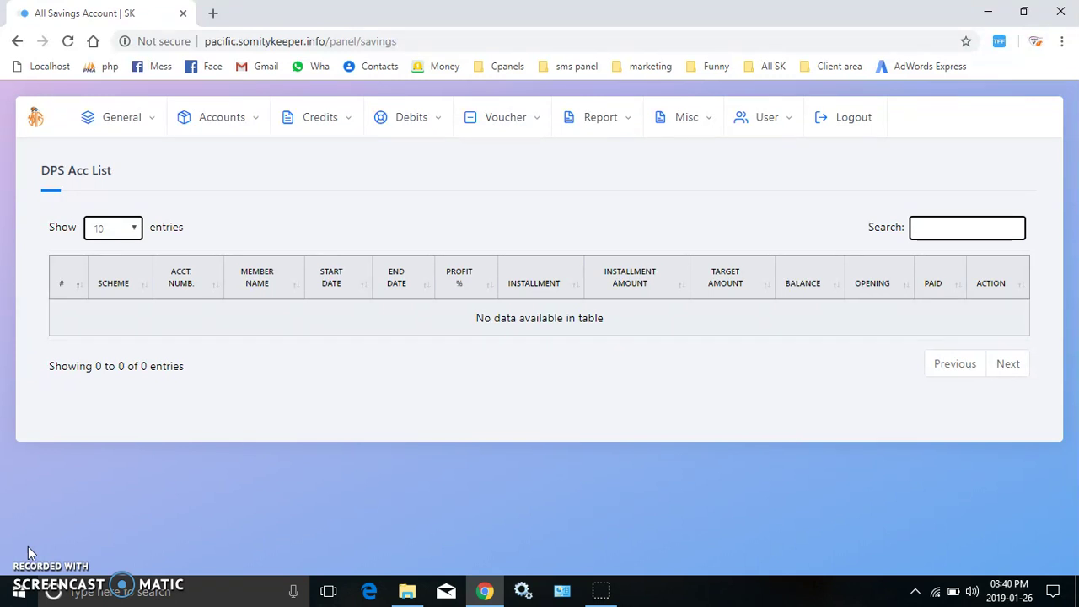
# - Start a new DPS account and look up the member by account number
pyautogui.click(258, 121)
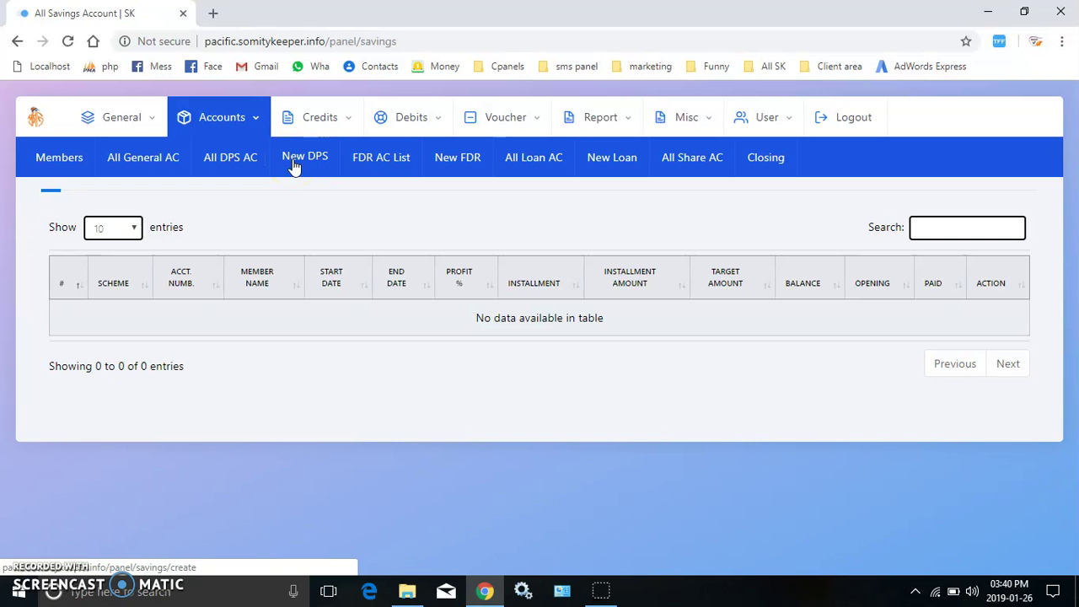
pyautogui.click(297, 158)
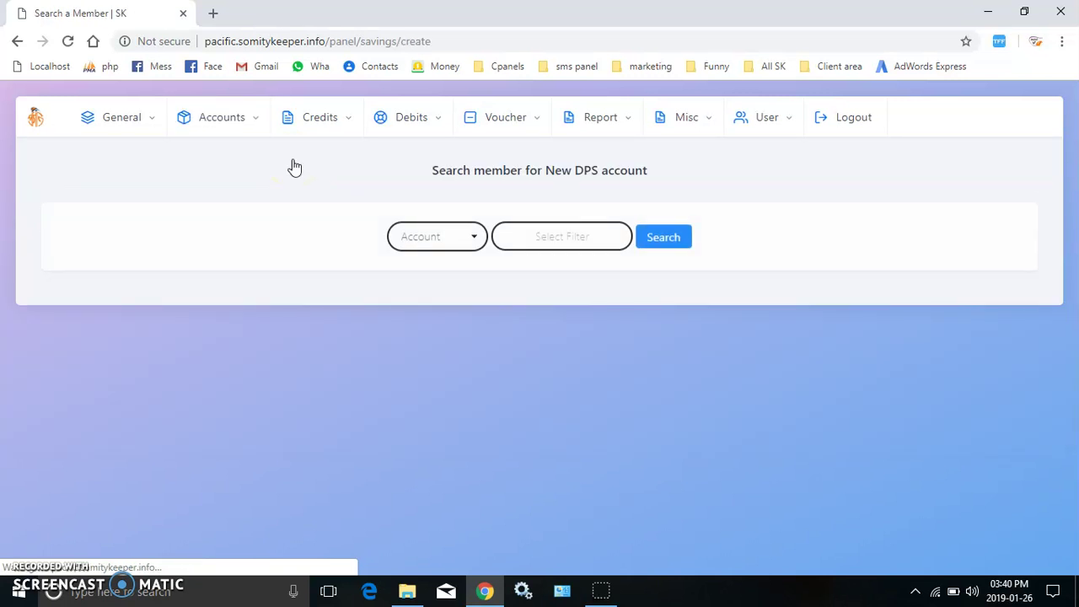
pyautogui.click(597, 228)
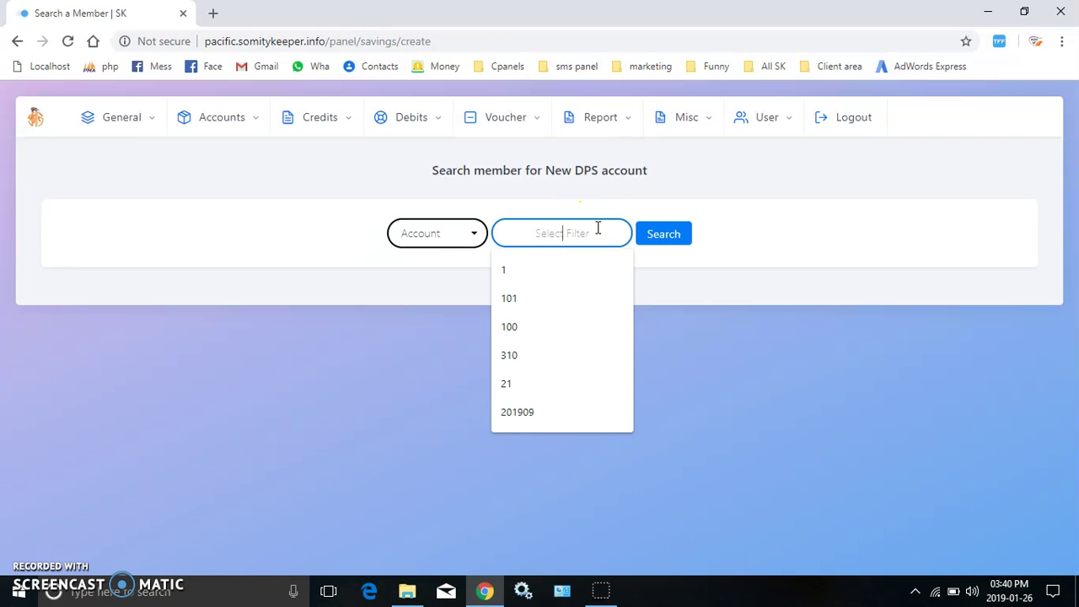
pyautogui.write('1')
pyautogui.press('Return')
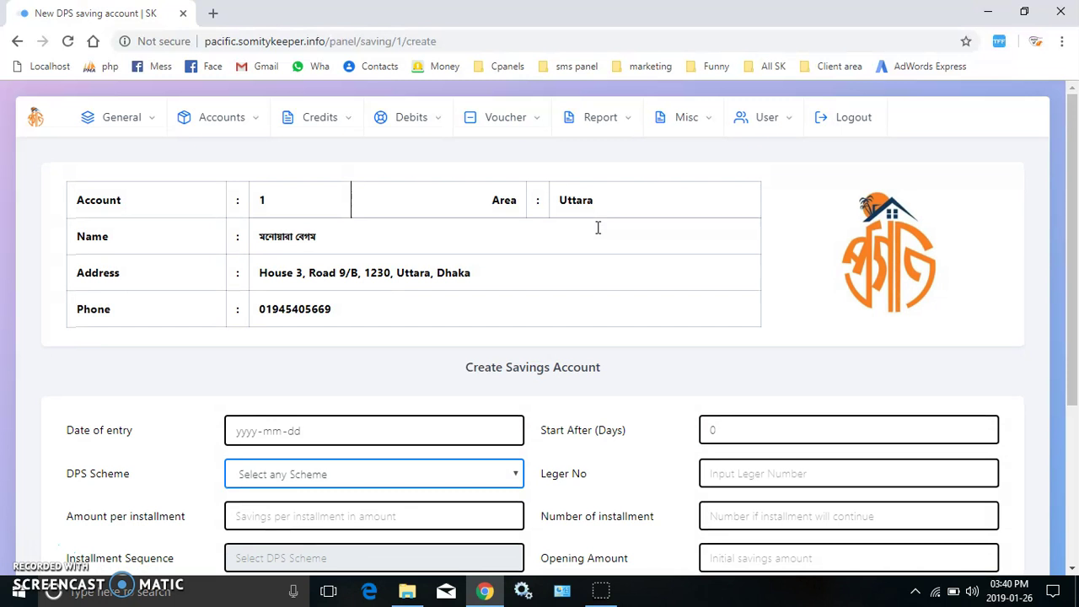
# - Choose the দৈনিক ৩০ টাকা DPS scheme in the savings account form and set the amount per installment to 30
pyautogui.click(542, 360)
pyautogui.scroll(-1, 543, 362)
pyautogui.scroll(-3, 542, 362)
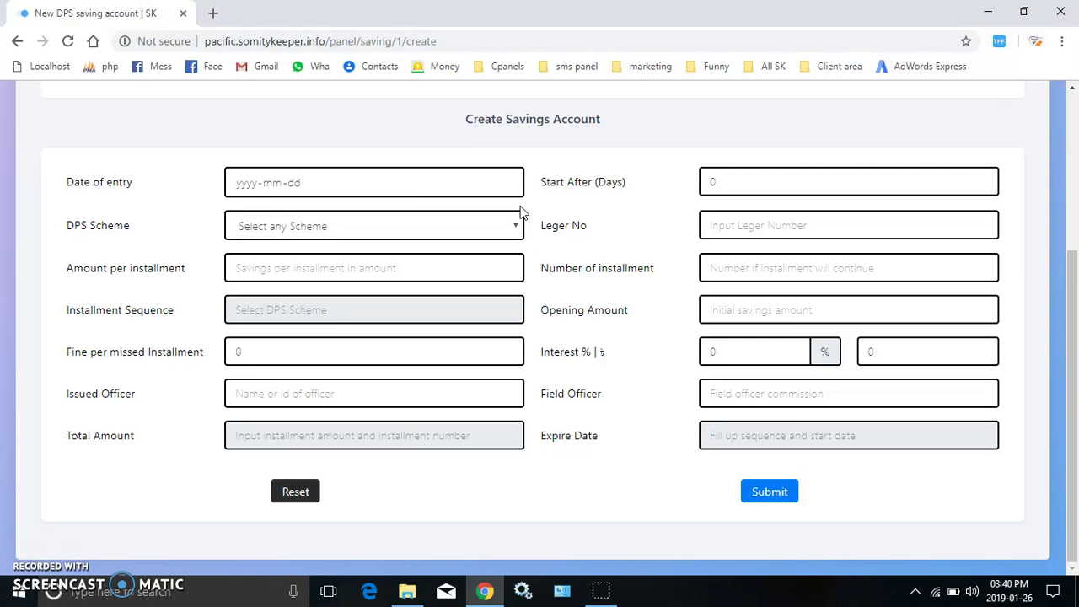
pyautogui.click(470, 226)
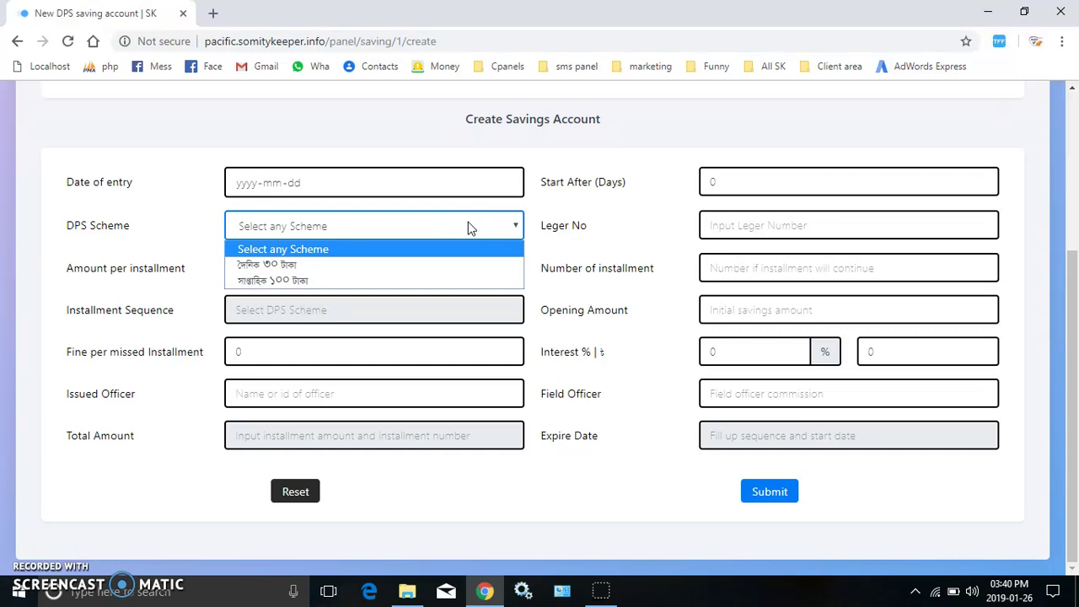
pyautogui.click(257, 264)
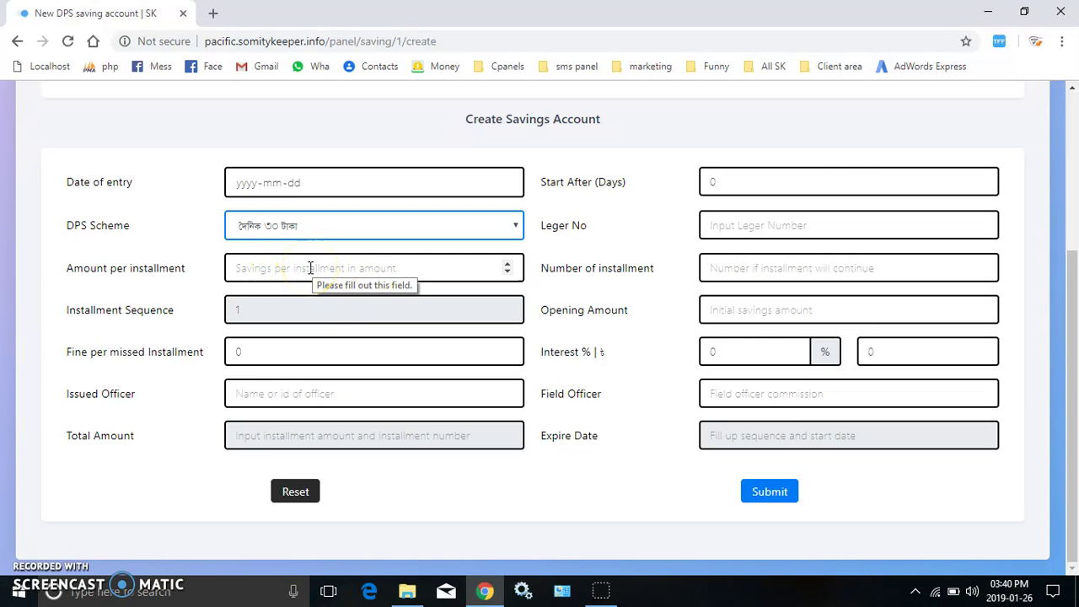
pyautogui.click(244, 312)
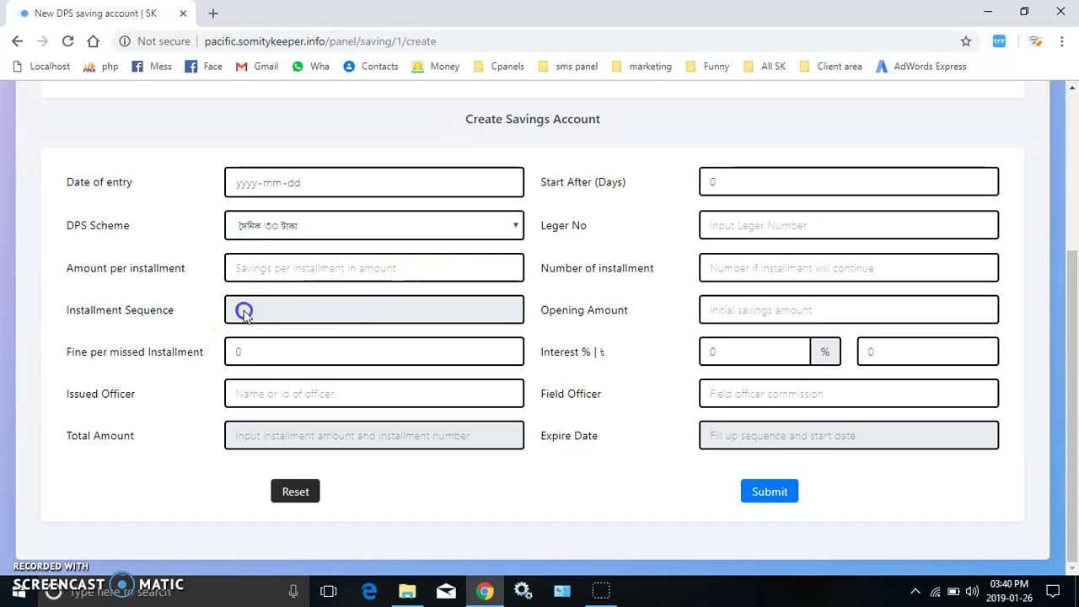
pyautogui.click(336, 266)
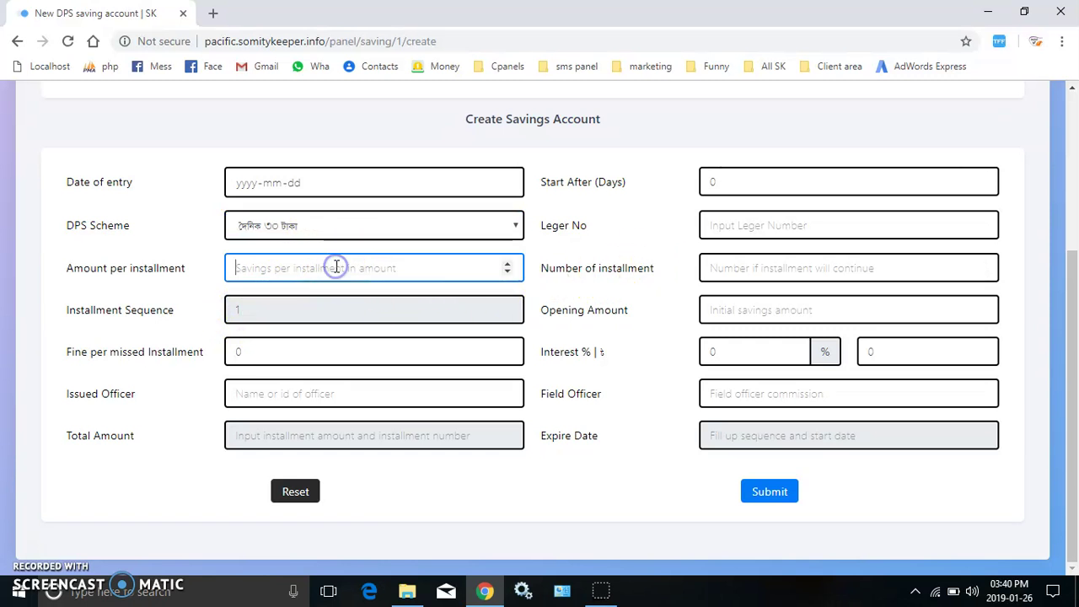
pyautogui.write('30')
pyautogui.click(590, 258)
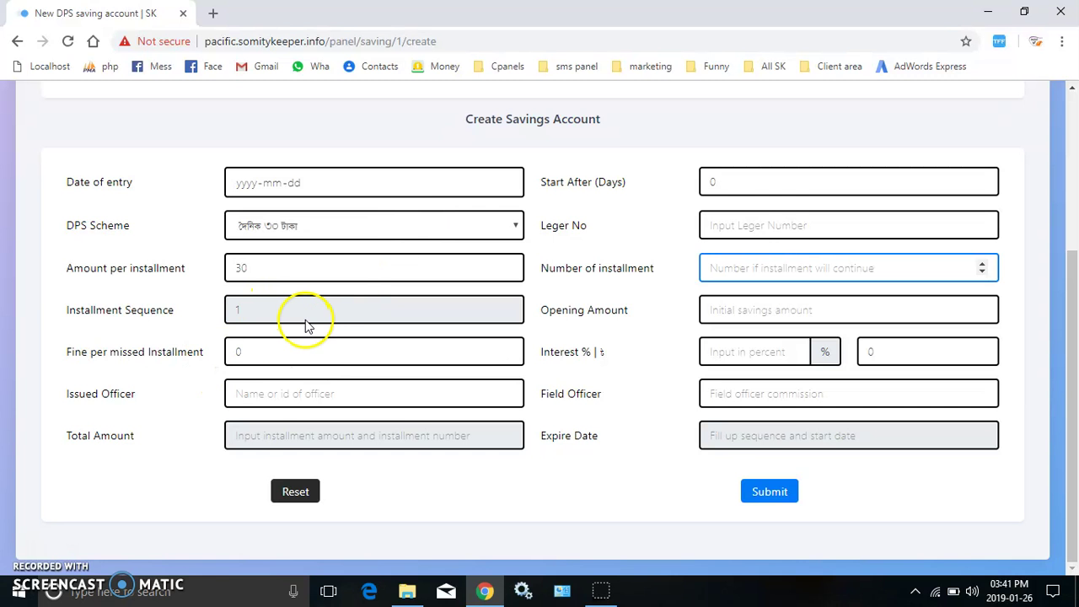
# - Set the start delay to 0 days and enter 09 as the Leger No
pyautogui.click(725, 180)
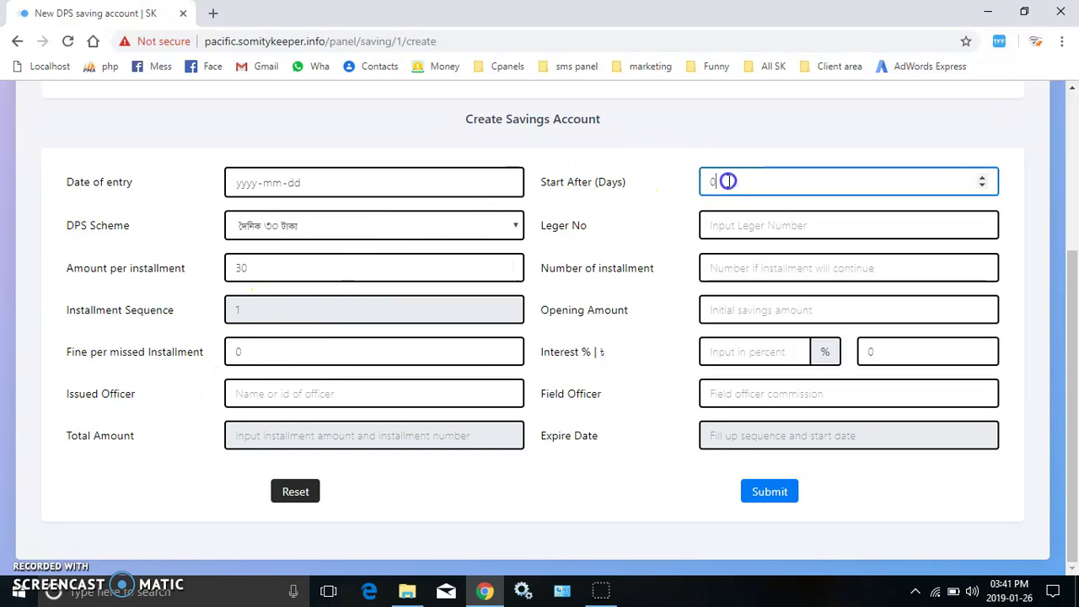
pyautogui.press('BackSpace')
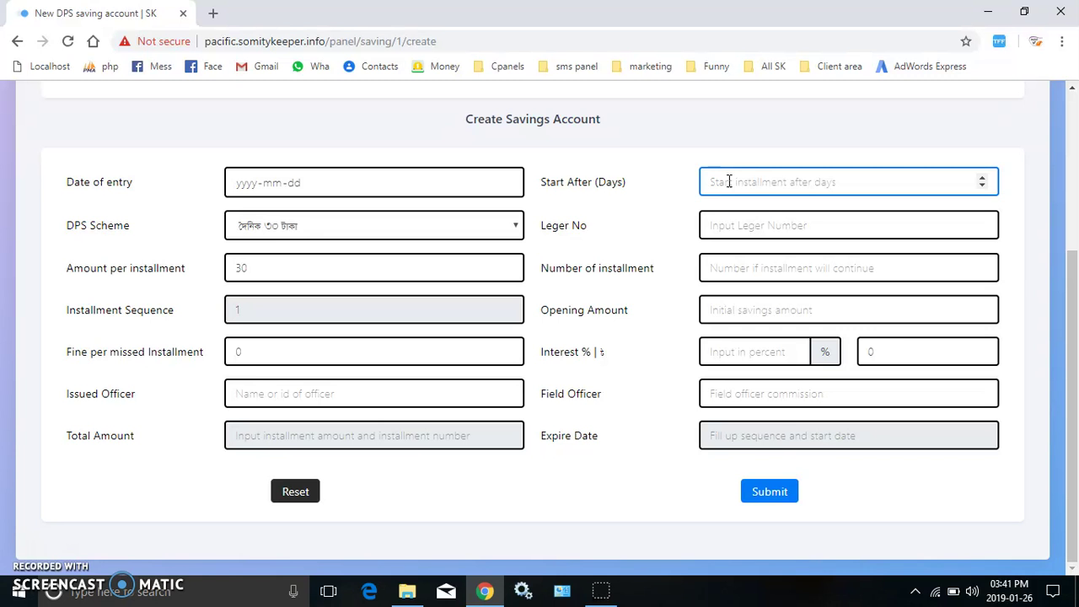
pyautogui.write('0')
pyautogui.click(578, 229)
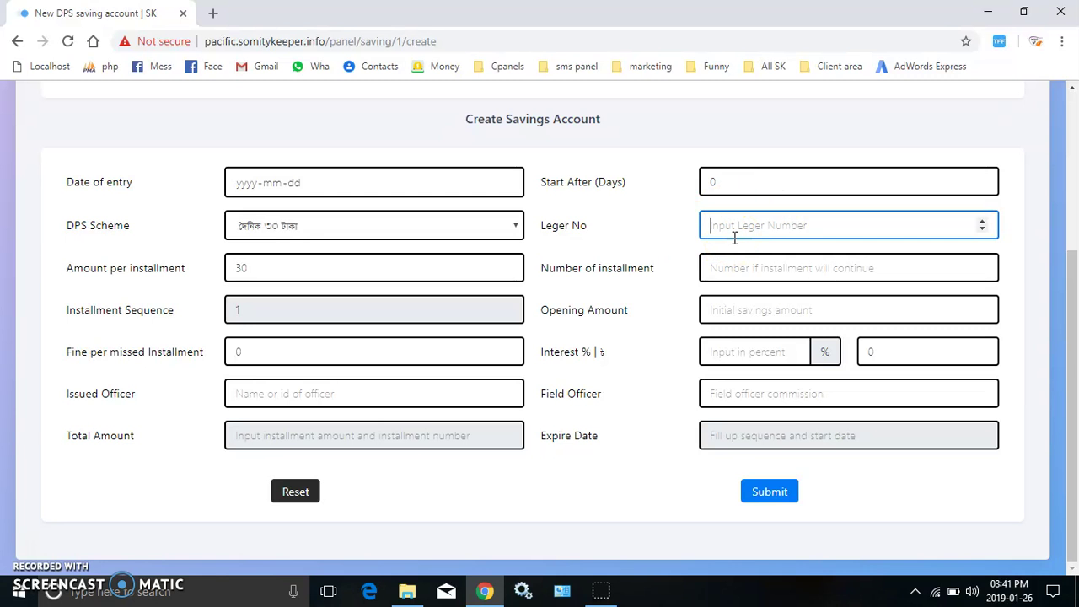
pyautogui.write('09')
# - Set the number of installments to 365 and the opening amount to 0
pyautogui.click(750, 269)
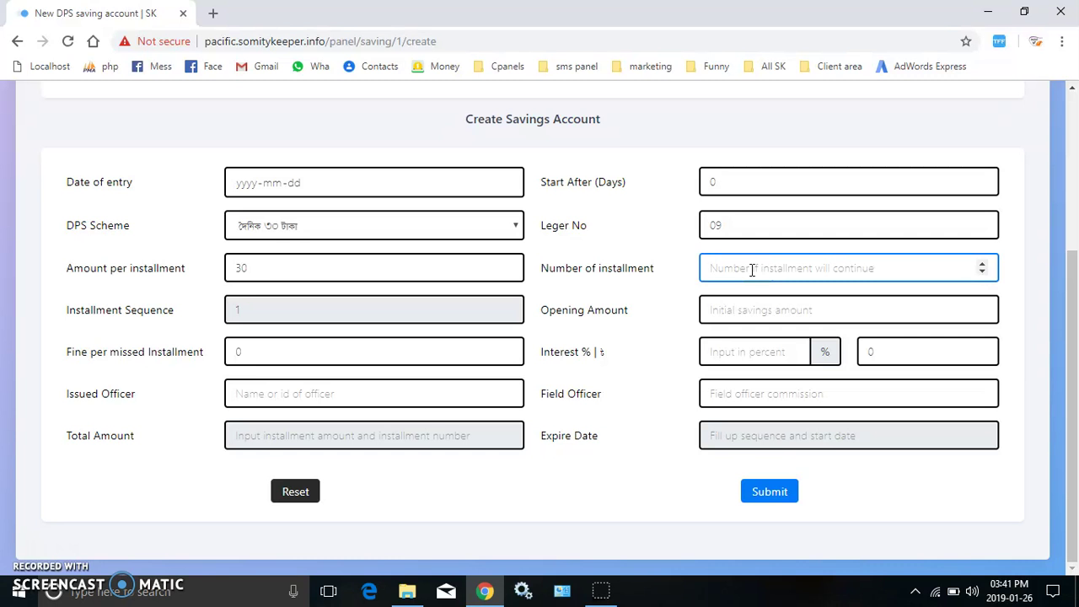
pyautogui.write('365')
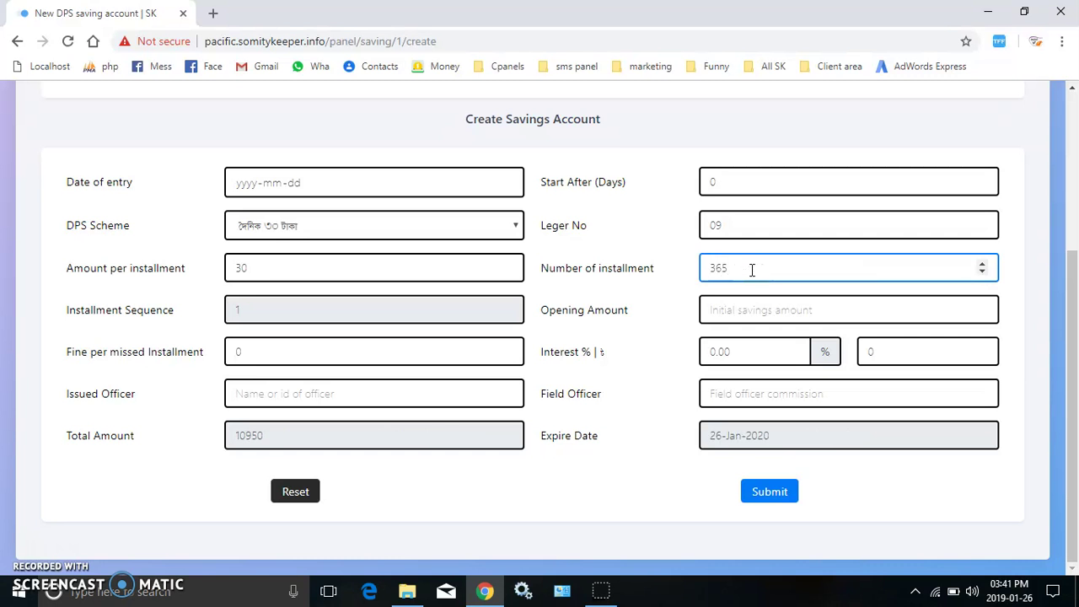
pyautogui.click(598, 289)
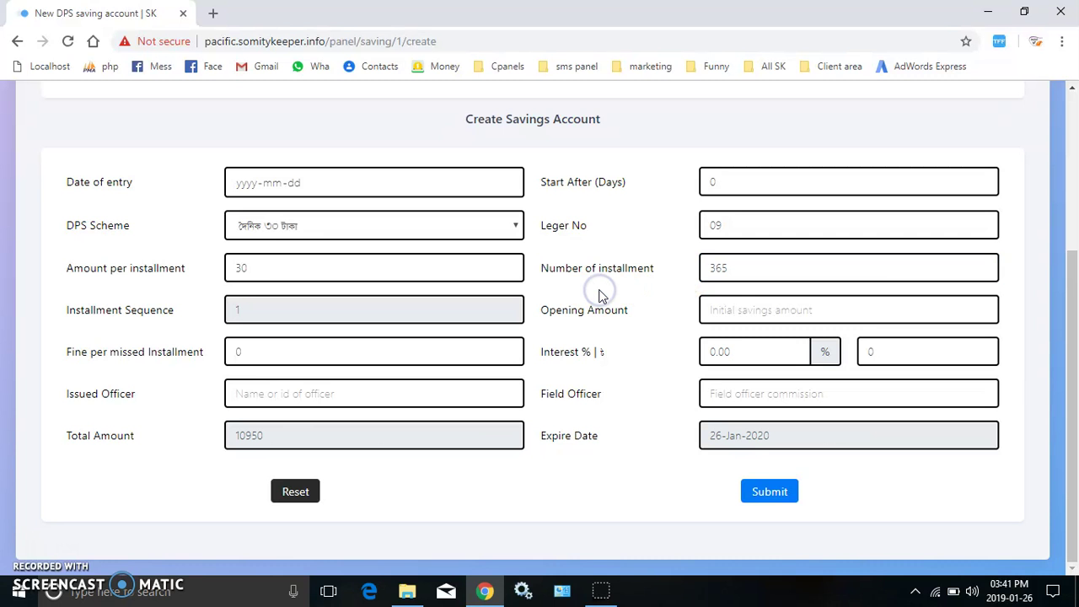
pyautogui.click(741, 313)
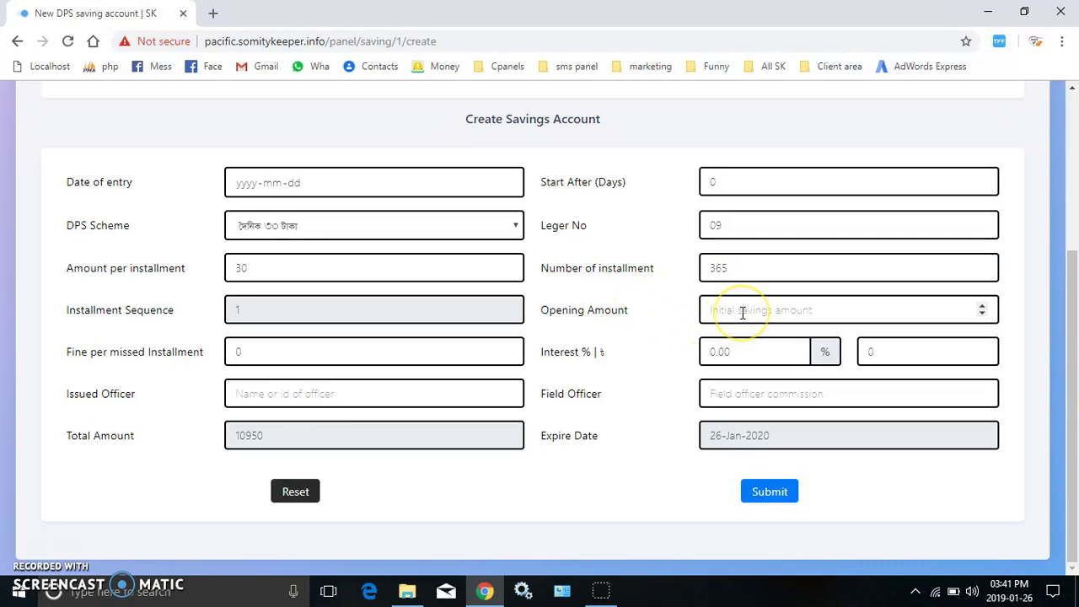
pyautogui.click(741, 313)
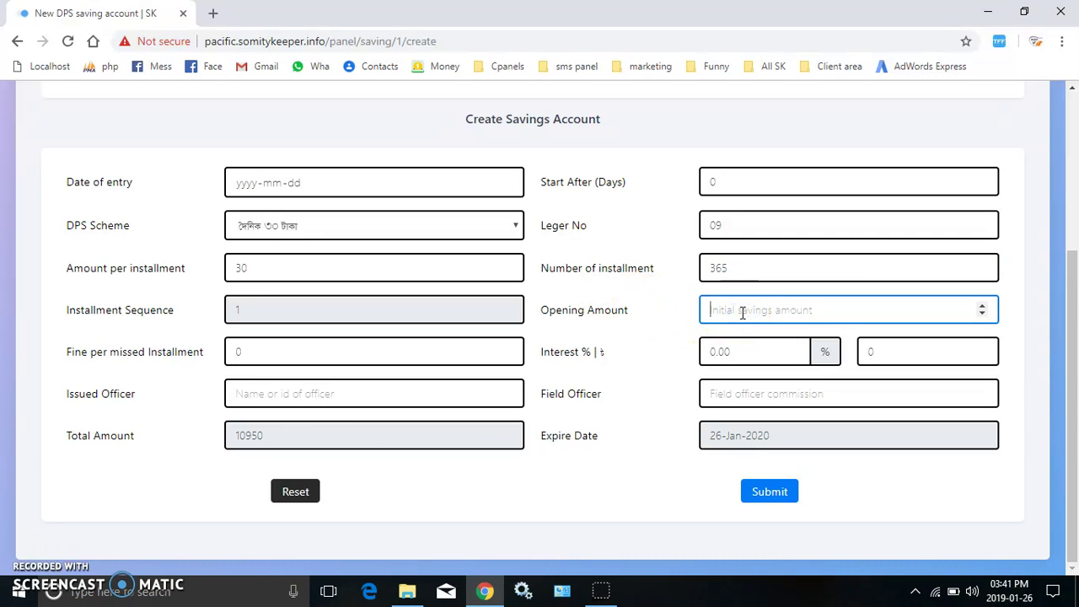
pyautogui.write('0')
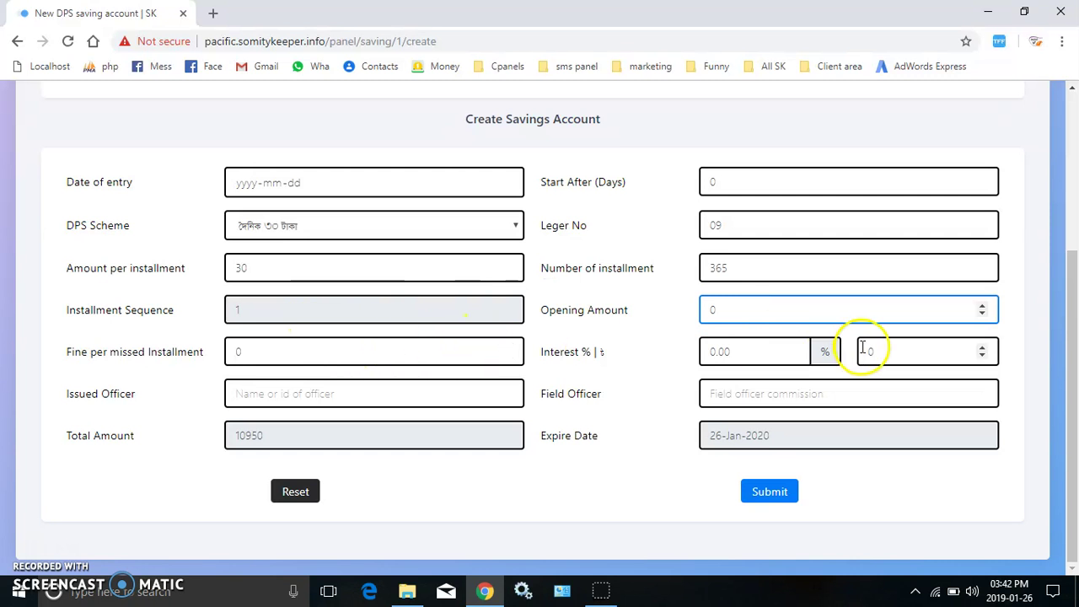
# - Set the interest rate of the savings account to 15 percent
pyautogui.click(751, 364)
pyautogui.click(762, 342)
pyautogui.press('BackSpace')
pyautogui.press('BackSpace')
pyautogui.press('BackSpace')
pyautogui.press('BackSpace')
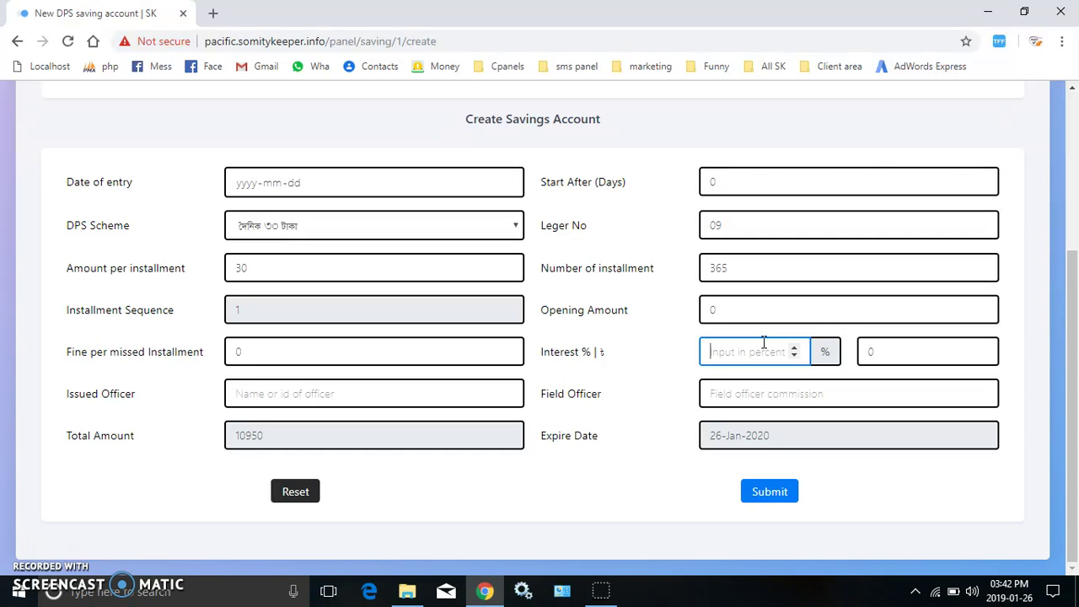
pyautogui.write('15')
pyautogui.press('Tab')
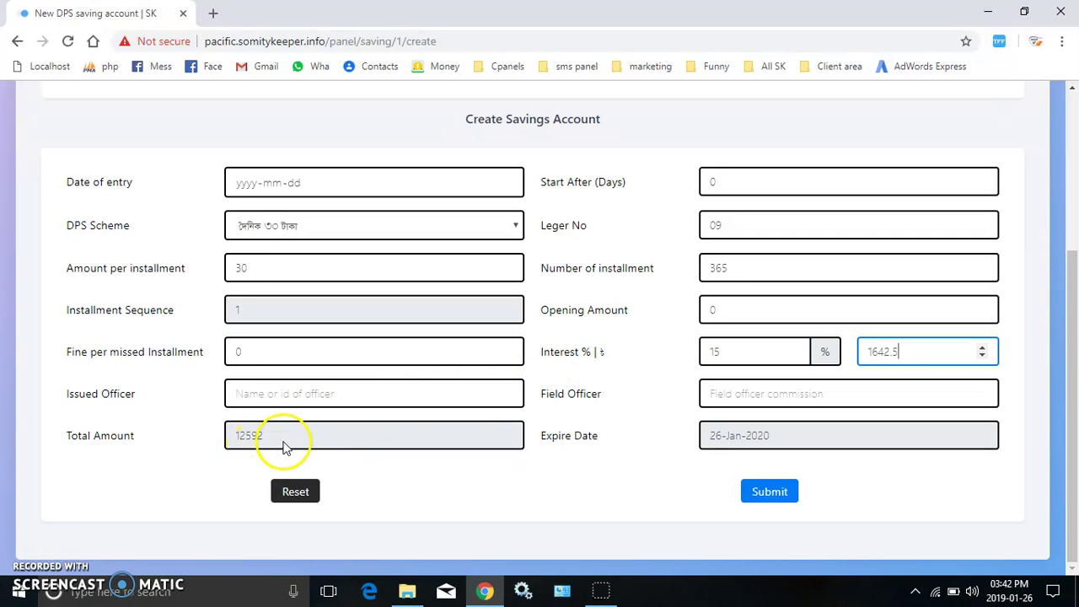
pyautogui.click(381, 395)
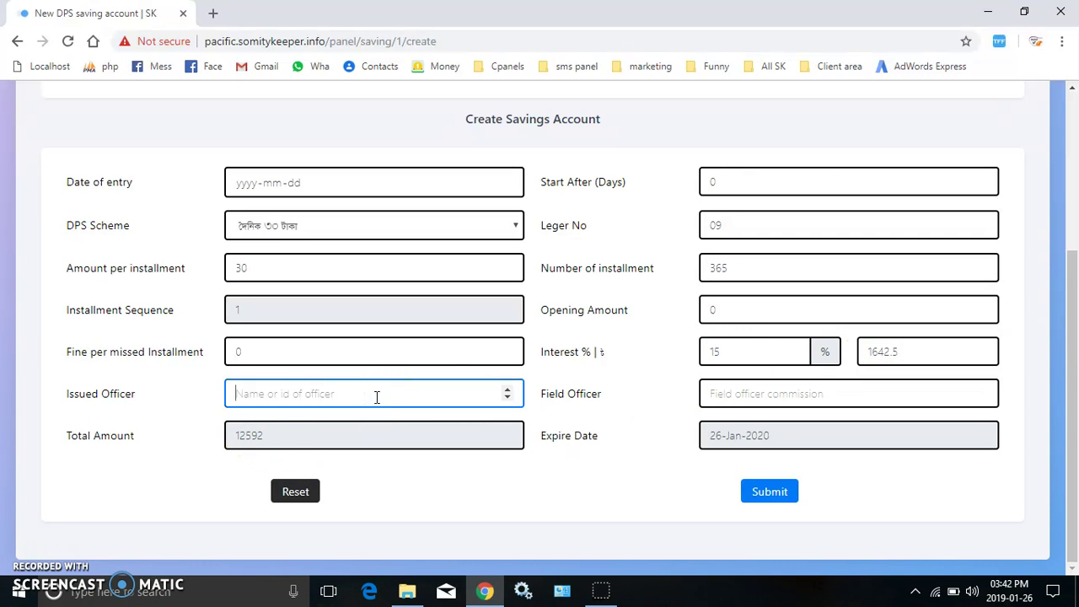
pyautogui.click(748, 387)
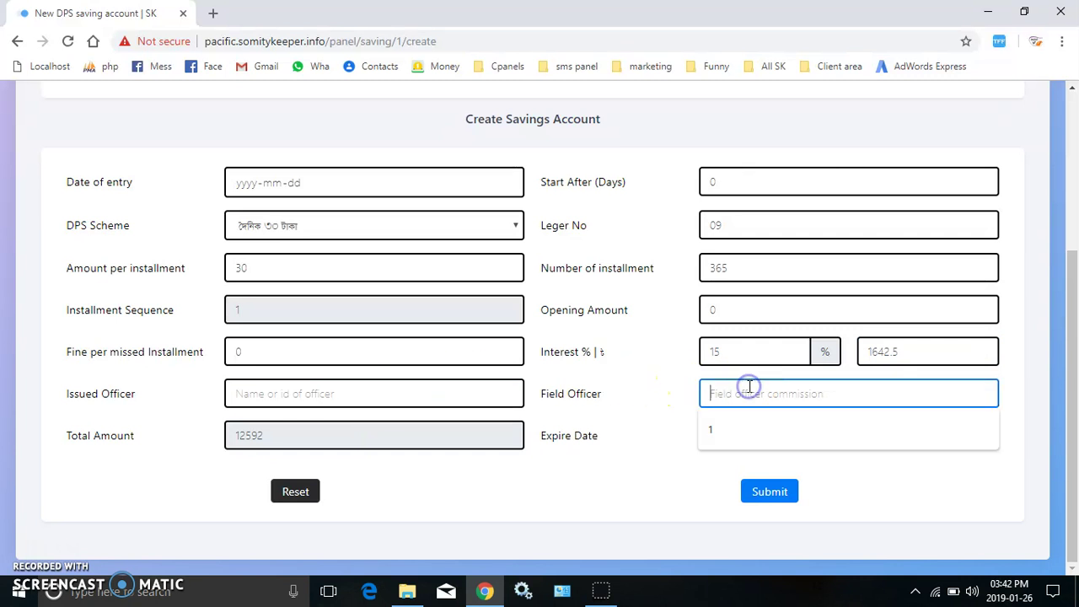
pyautogui.click(577, 402)
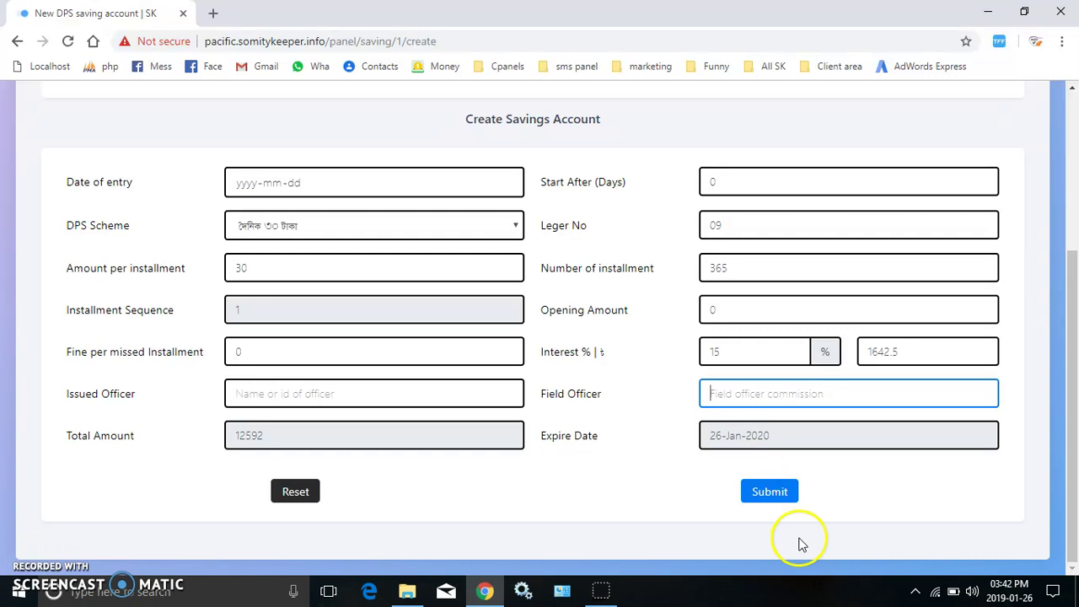
# - Change the interest amount to the whole number 1642 and submit the savings account form, confirming that the information is correct
pyautogui.click(777, 503)
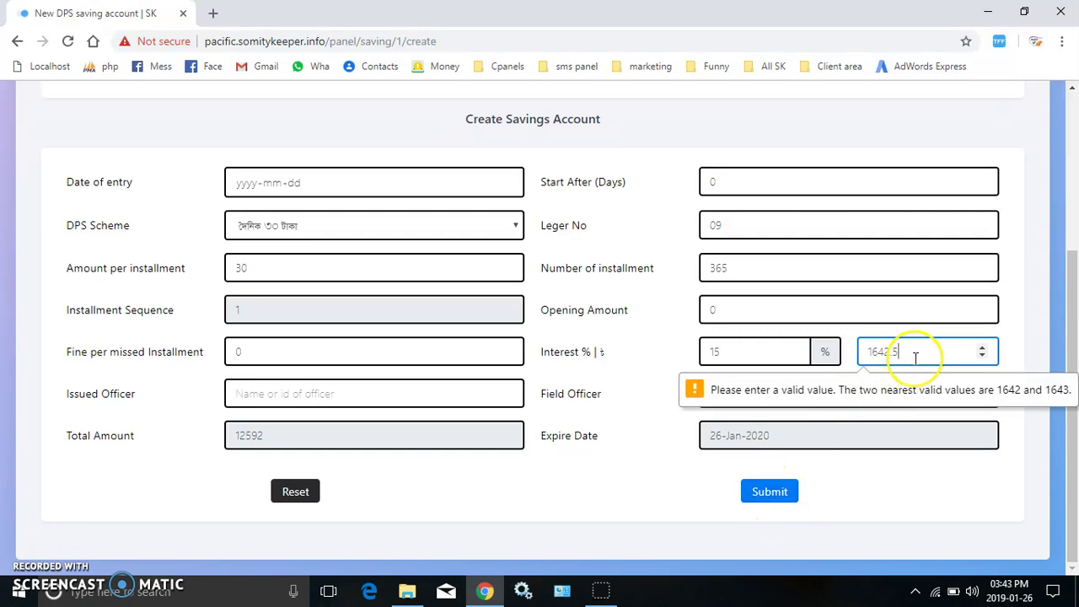
pyautogui.press('BackSpace')
pyautogui.press('BackSpace')
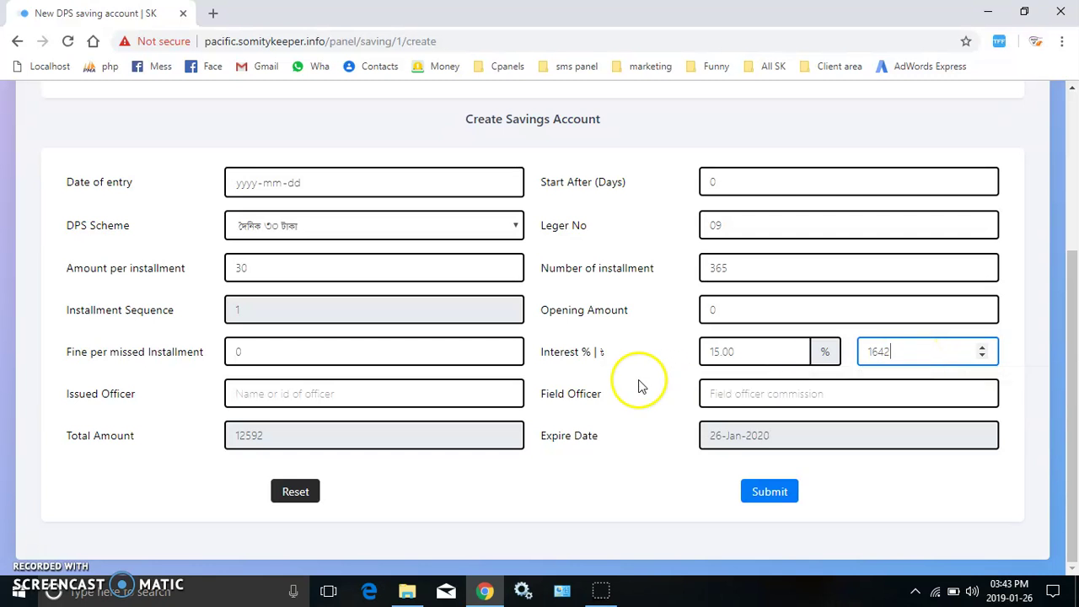
pyautogui.click(753, 487)
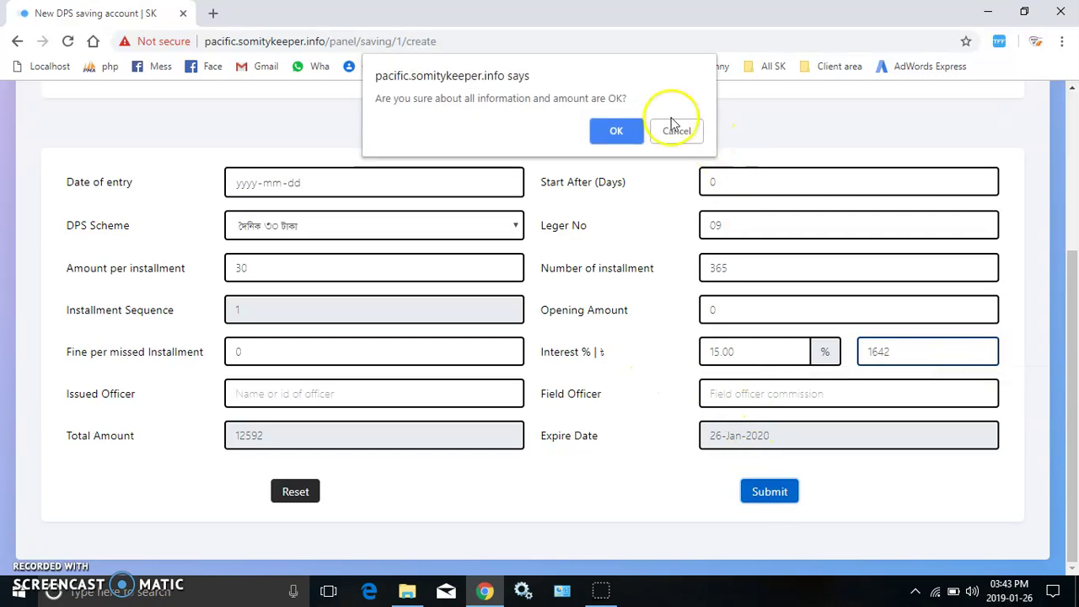
pyautogui.click(603, 129)
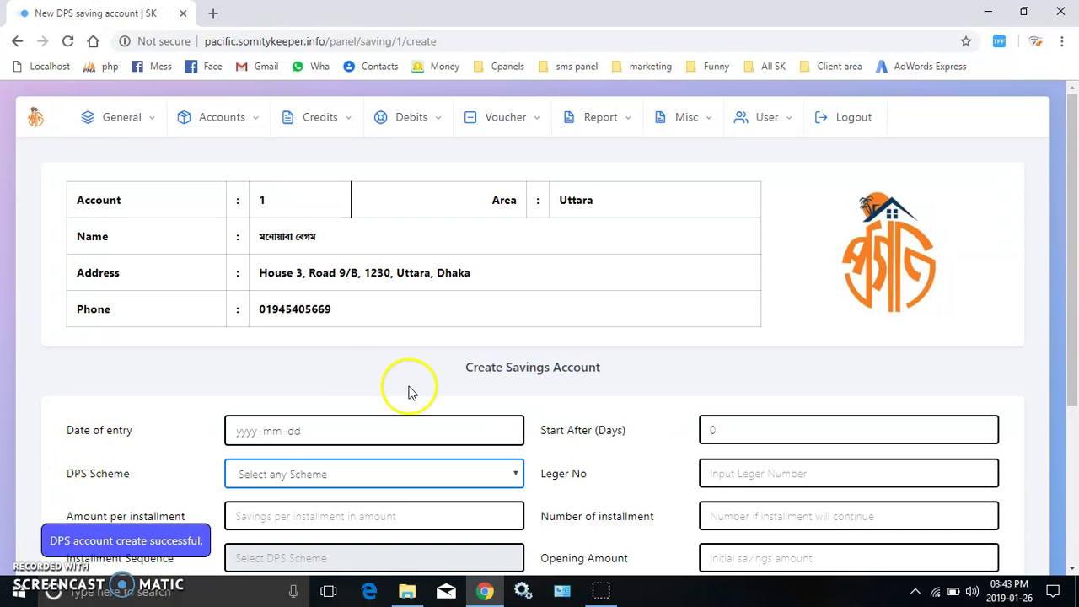
# - Check the new account's entry in the list of all DPS accounts, and return to the dashboard
pyautogui.click(206, 125)
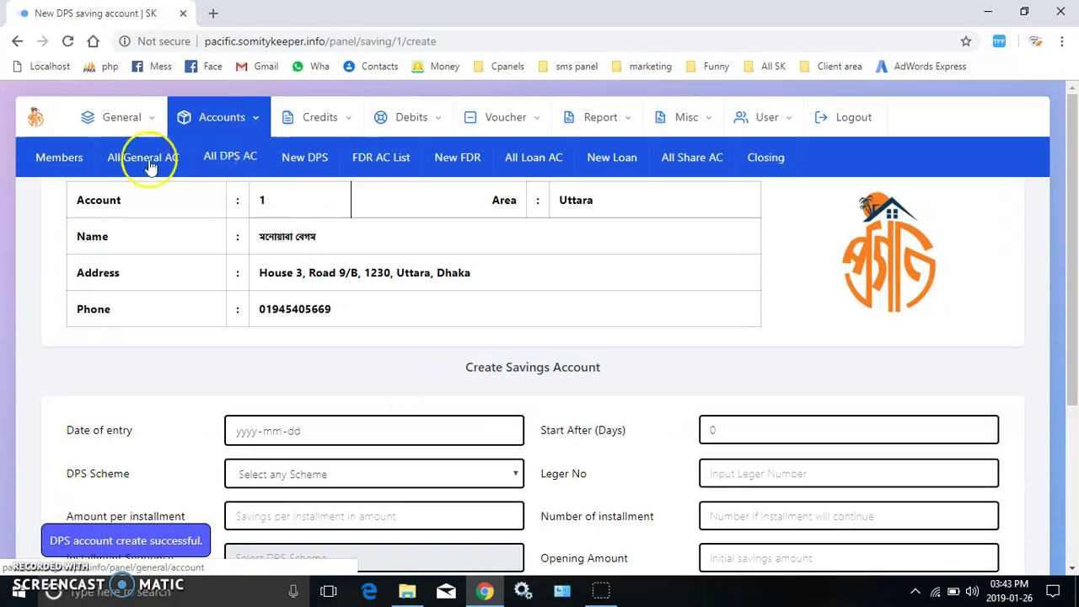
pyautogui.click(221, 164)
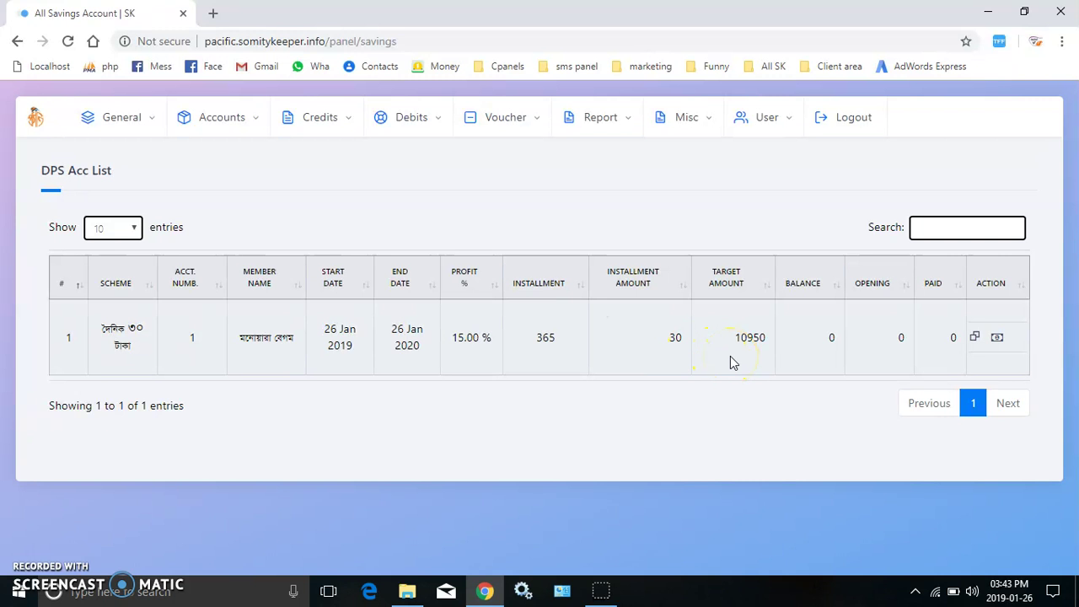
pyautogui.click(823, 318)
pyautogui.click(898, 332)
pyautogui.click(25, 118)
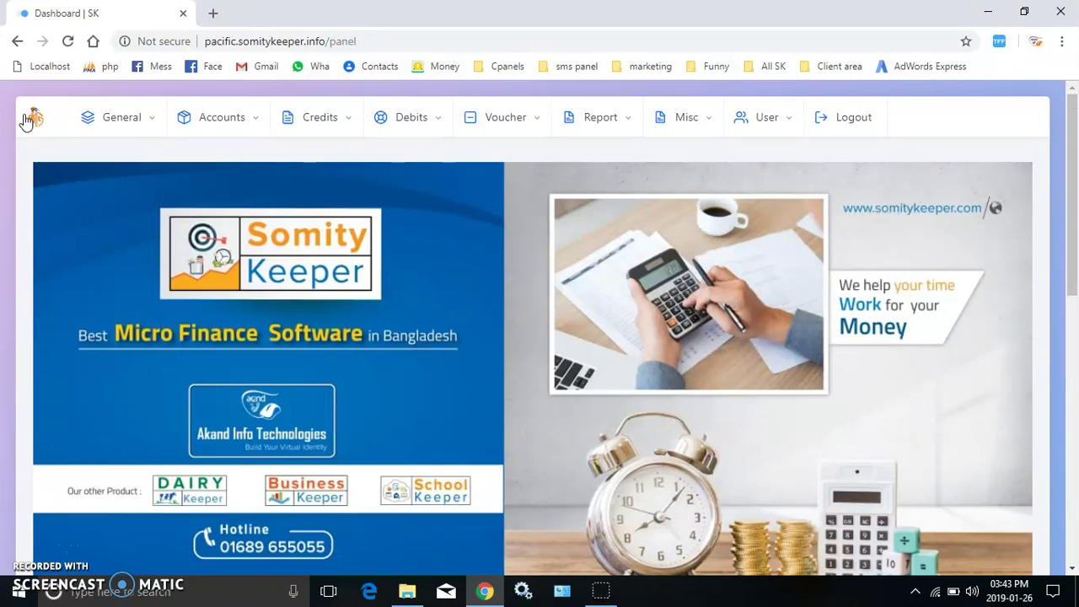
# - Open the DPS deposit collection form for the member by searching with the member's account number
pyautogui.click(337, 122)
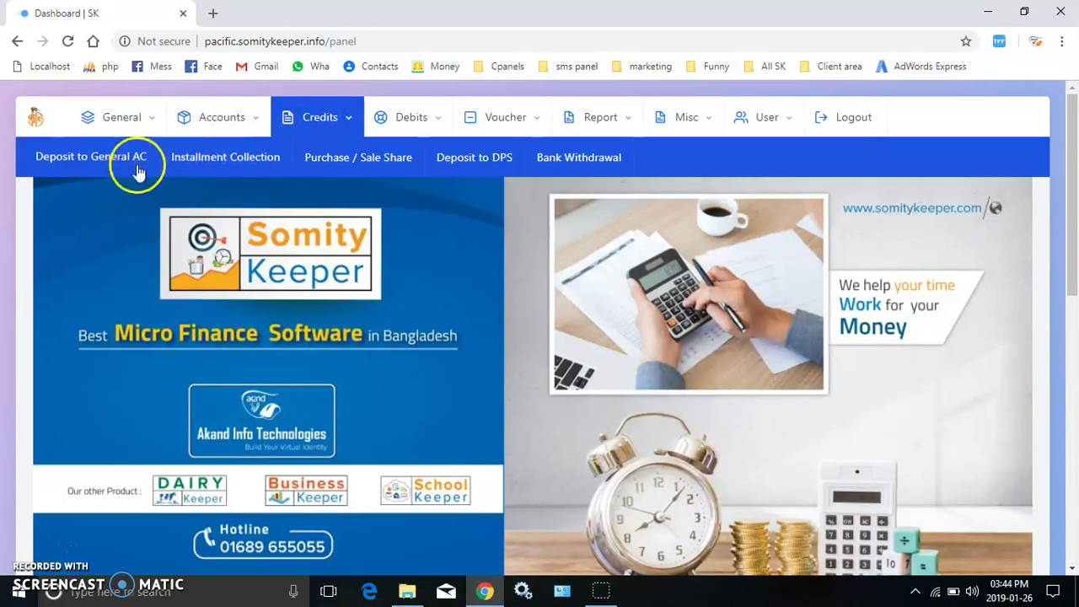
pyautogui.click(494, 165)
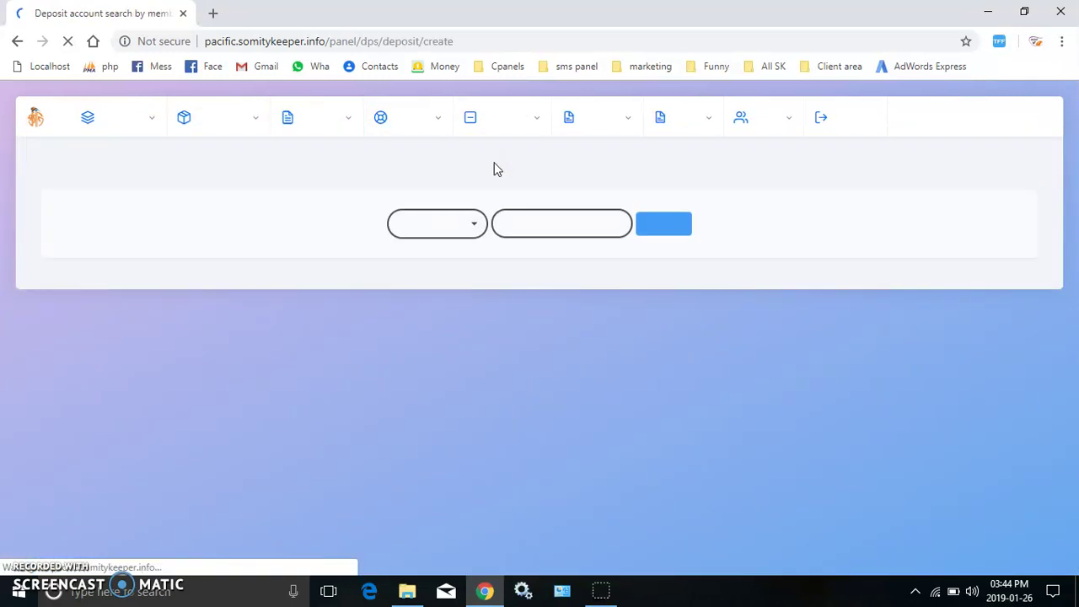
pyautogui.click(564, 211)
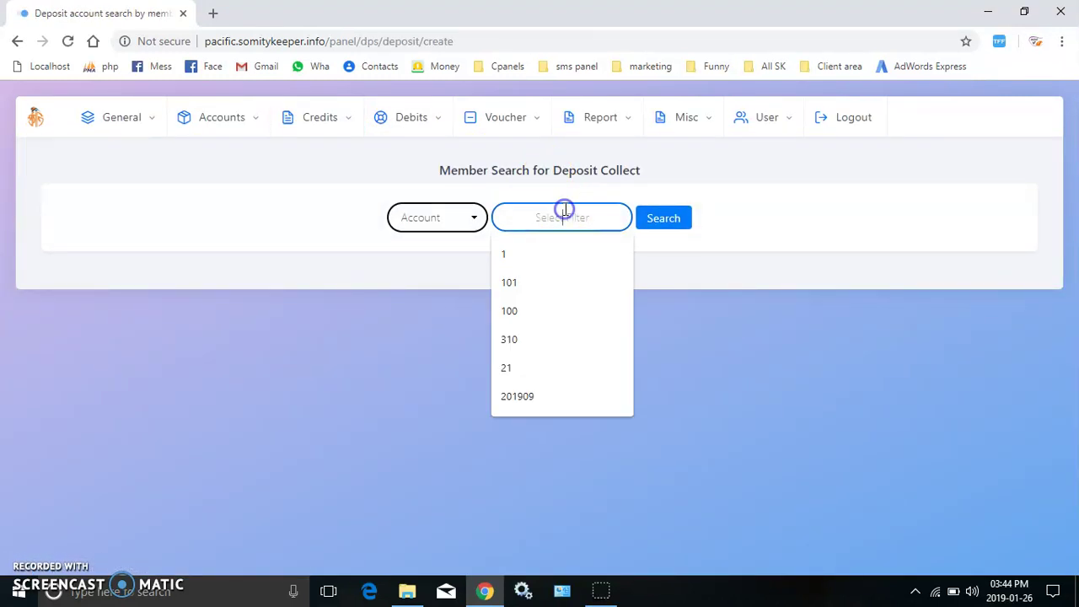
pyautogui.write('1')
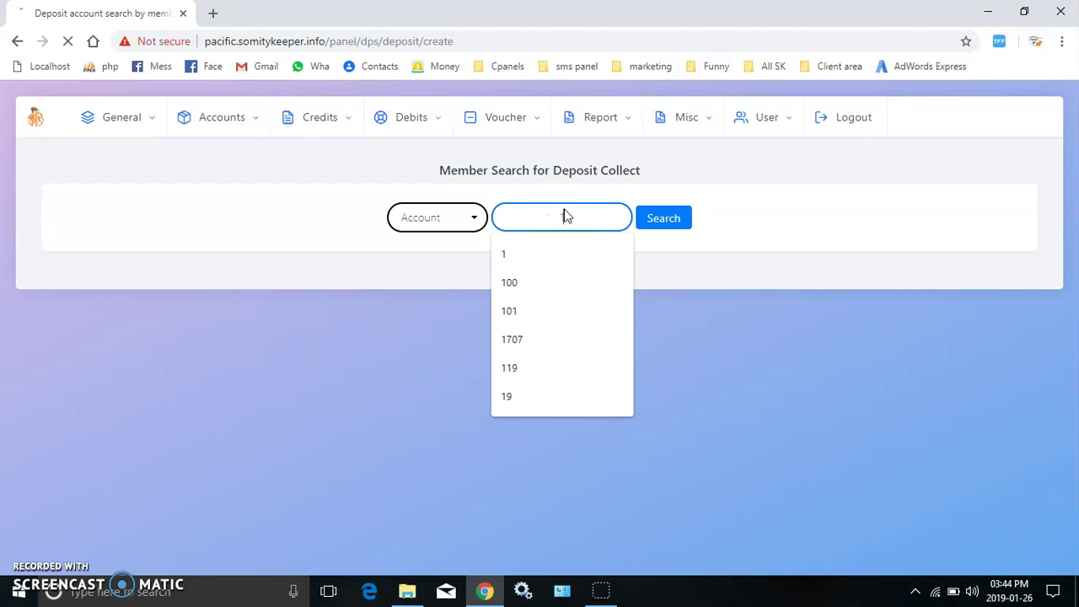
pyautogui.press('Return')
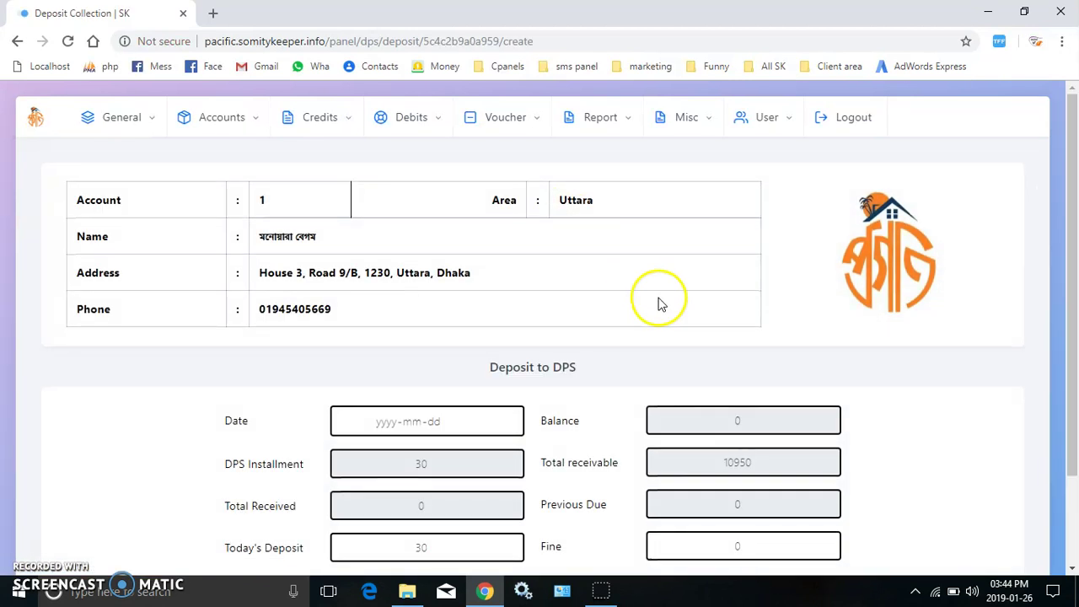
# - Submit a DPS deposit of 30 for the member with a fine of 0
pyautogui.scroll(-2, 670, 341)
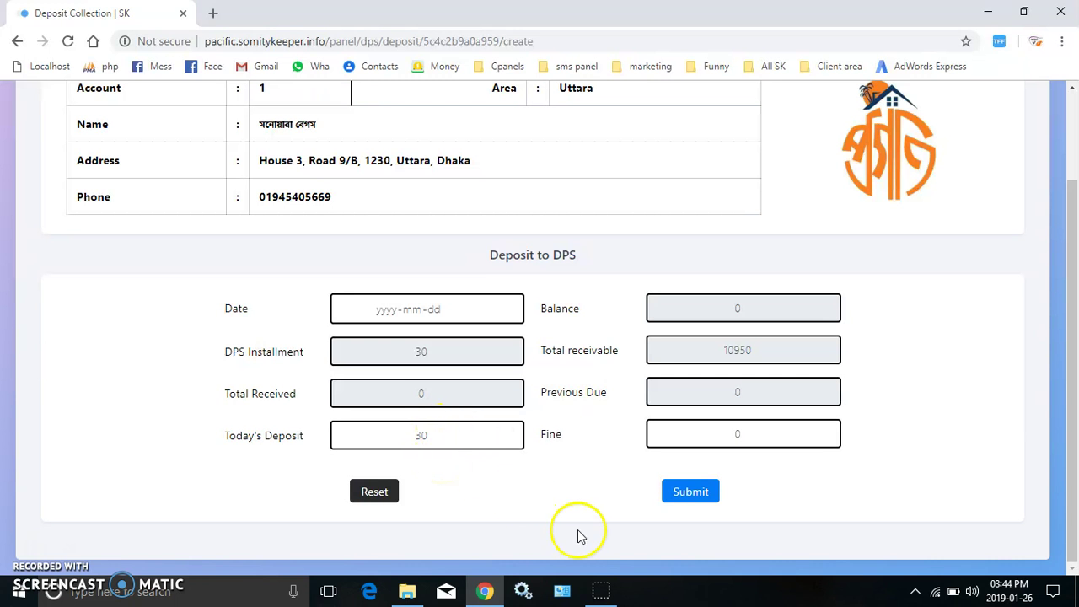
pyautogui.click(768, 425)
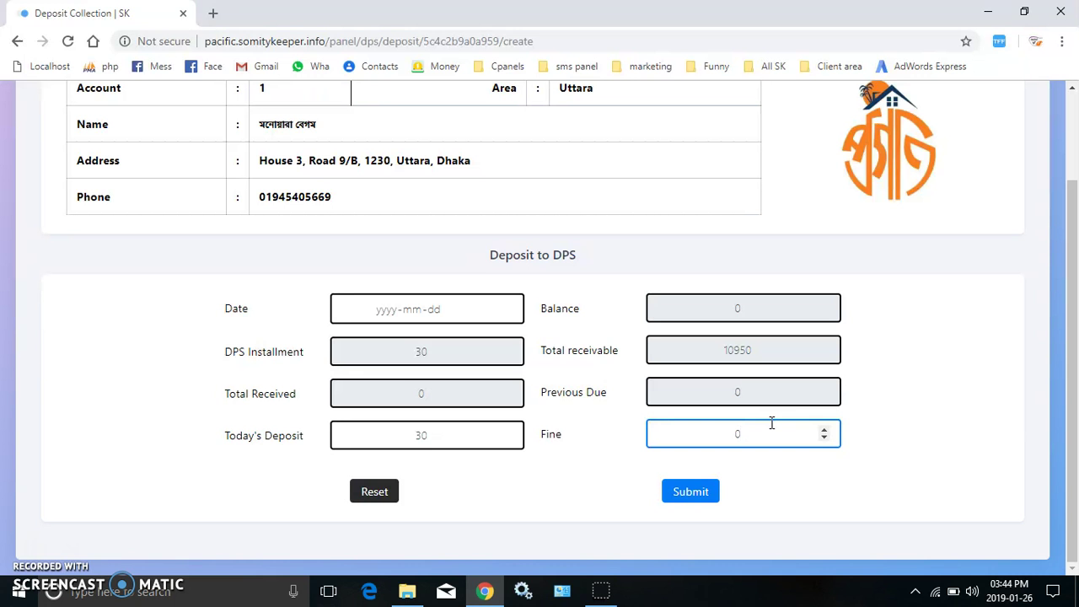
pyautogui.doubleClick(560, 393)
pyautogui.click(607, 419)
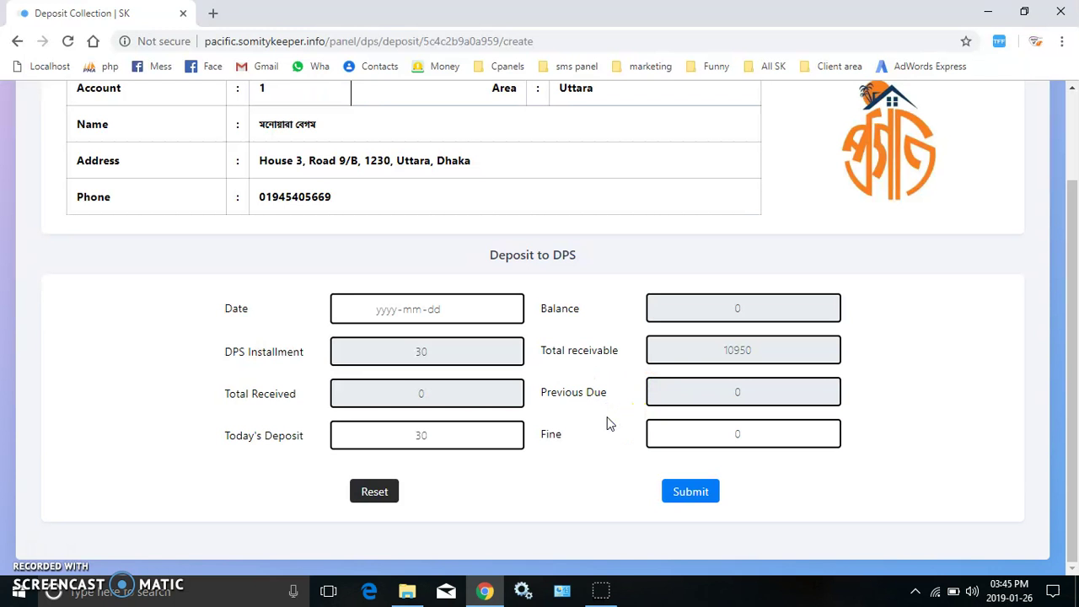
pyautogui.click(689, 497)
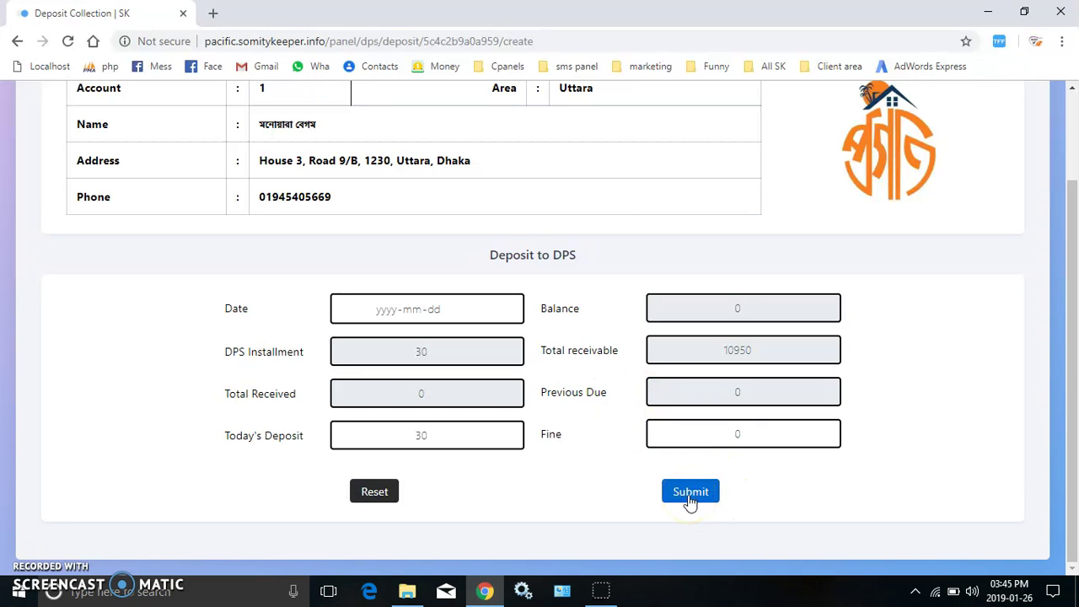
pyautogui.press('Return')
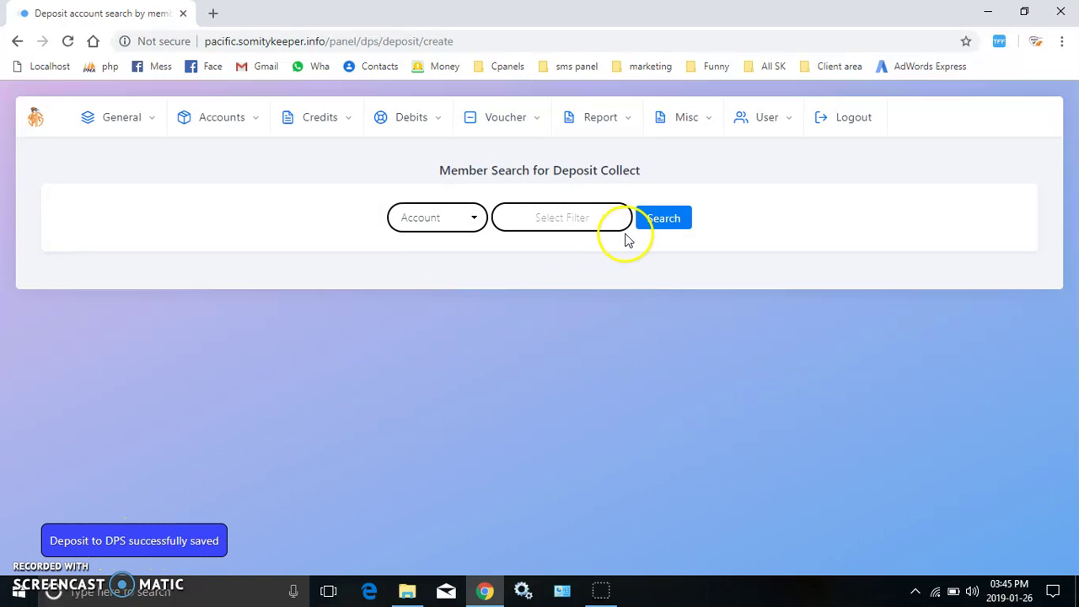
# - Search for the same member account again to check the deposit totals on its DPS collection form
pyautogui.click(597, 222)
pyautogui.write('1')
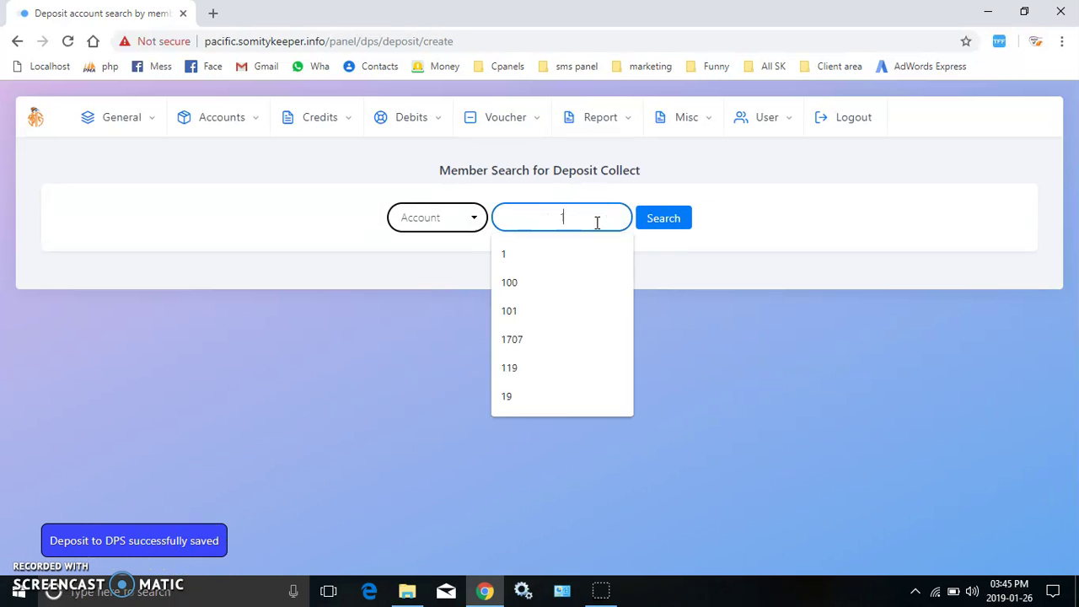
pyautogui.click(680, 218)
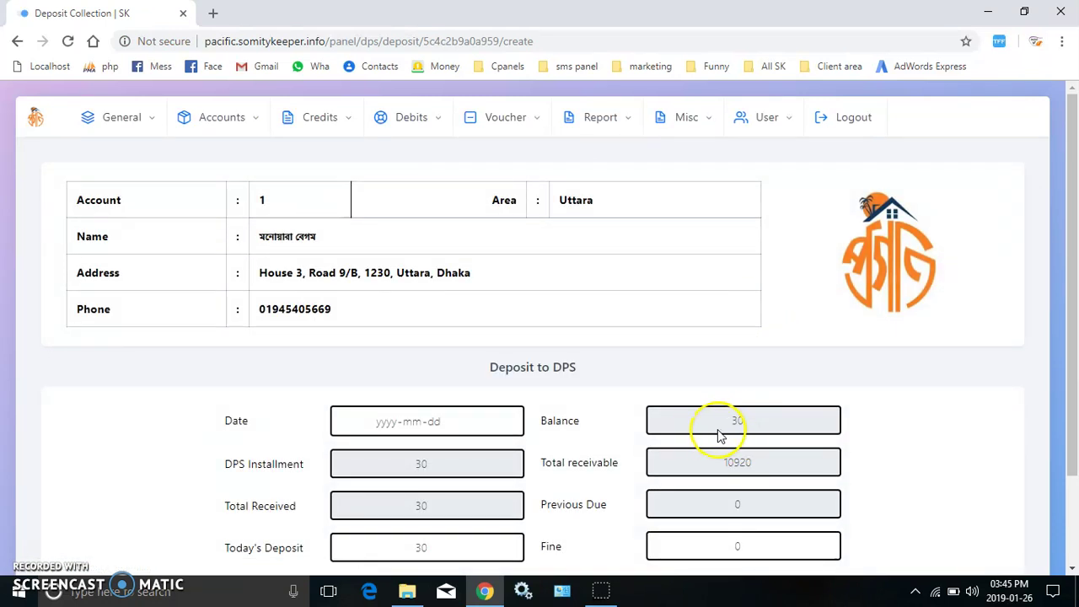
# - Check the member's balance and paid amount in the list of all DPS accounts
pyautogui.click(242, 121)
pyautogui.click(228, 172)
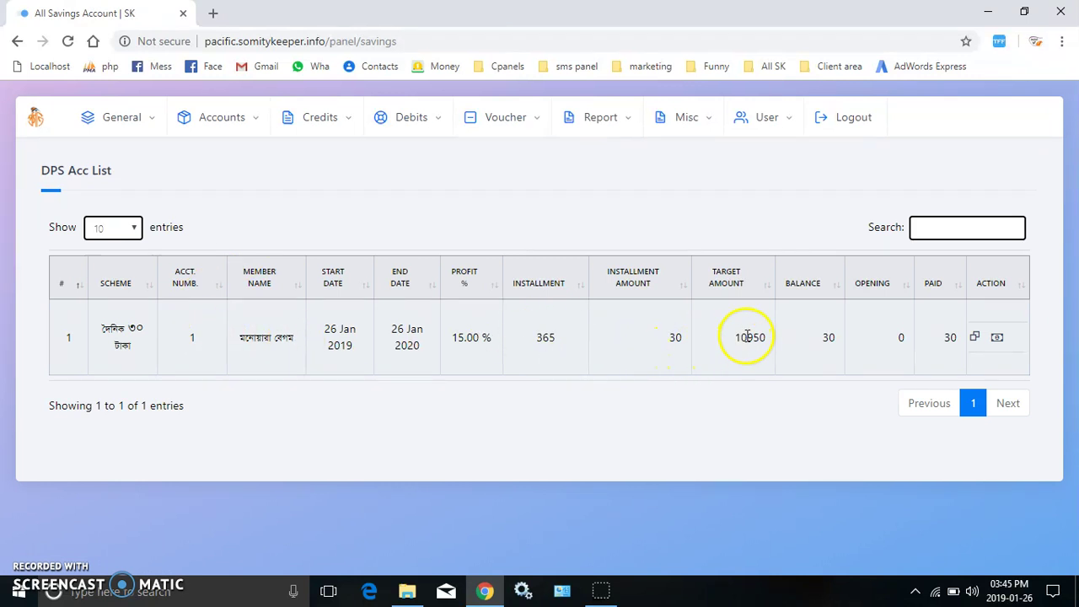
pyautogui.doubleClick(830, 339)
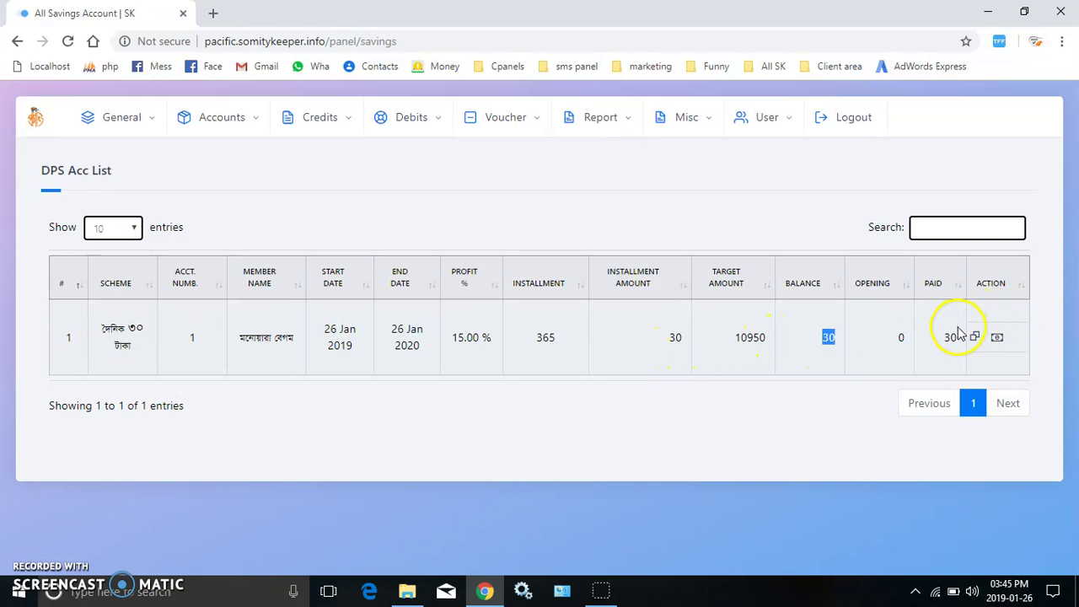
pyautogui.click(747, 371)
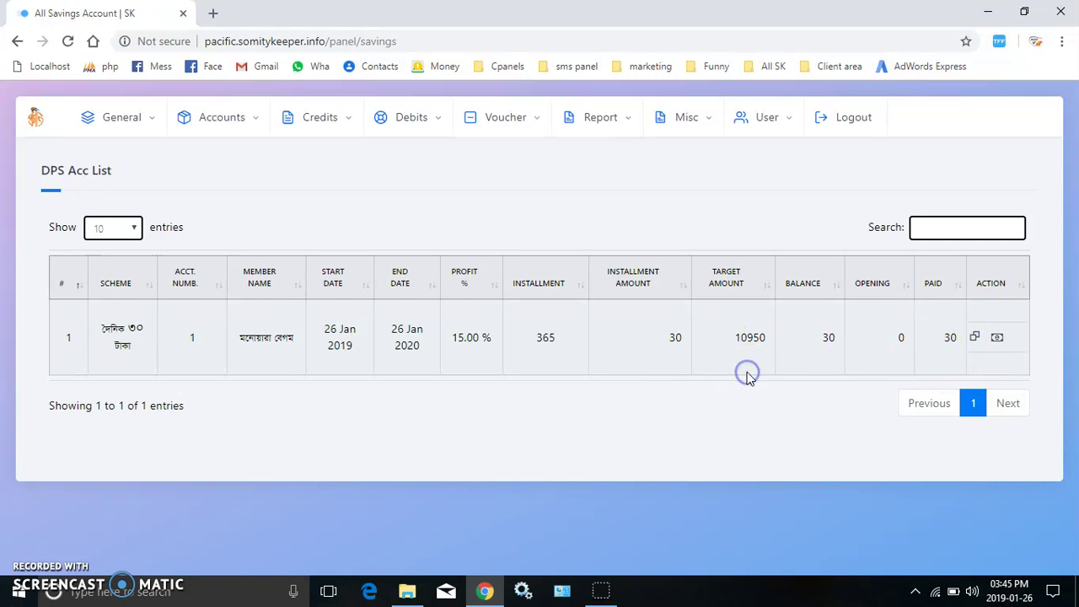
# - View the deposit form and the details linked from the account's list entry, and return to the dashboard
pyautogui.click(997, 340)
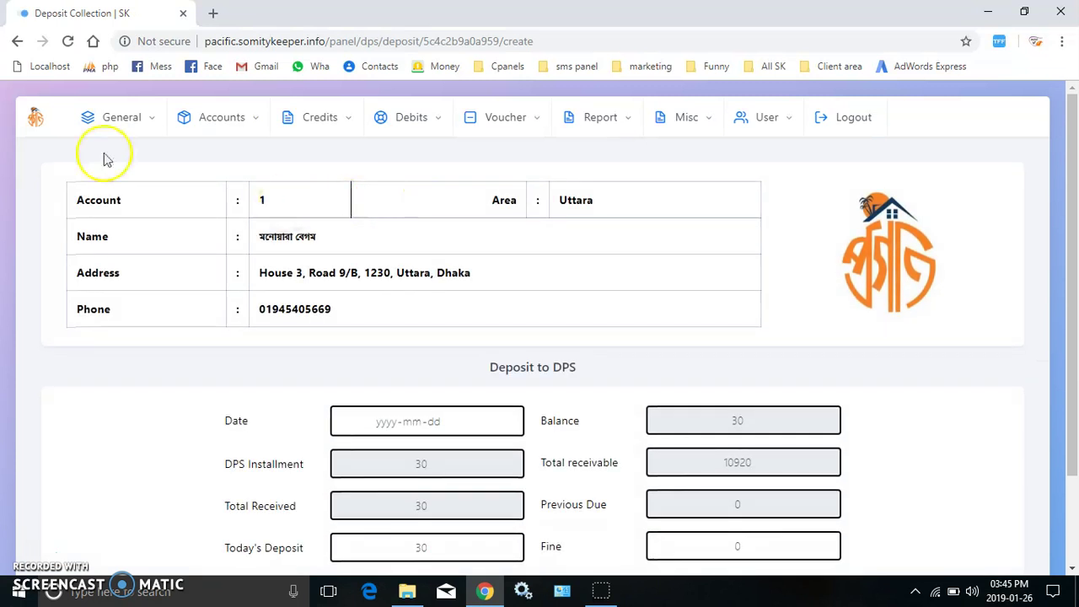
pyautogui.click(11, 44)
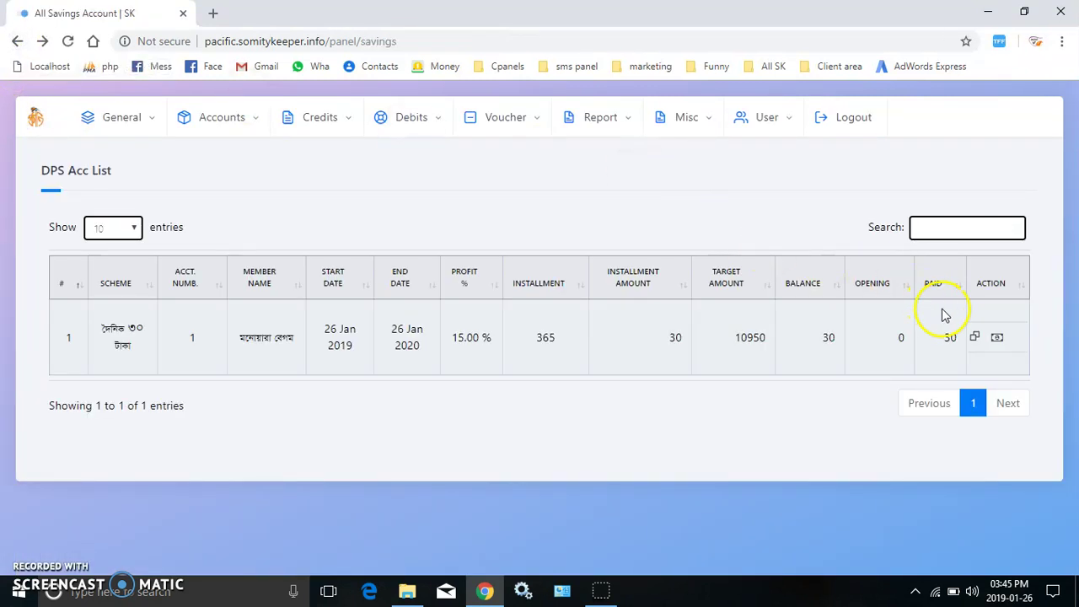
pyautogui.click(974, 338)
pyautogui.click(38, 121)
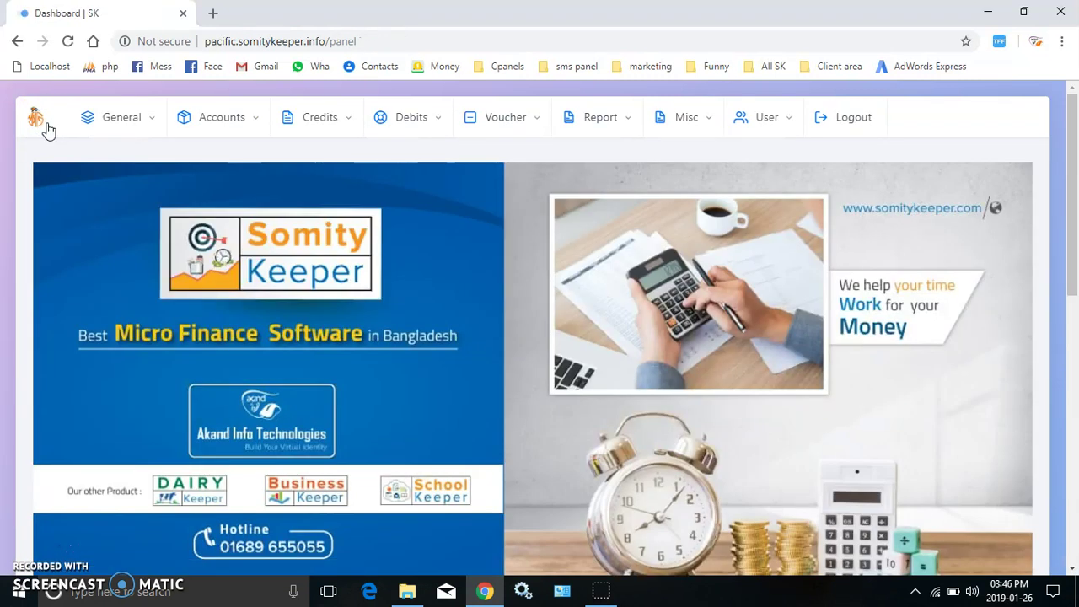